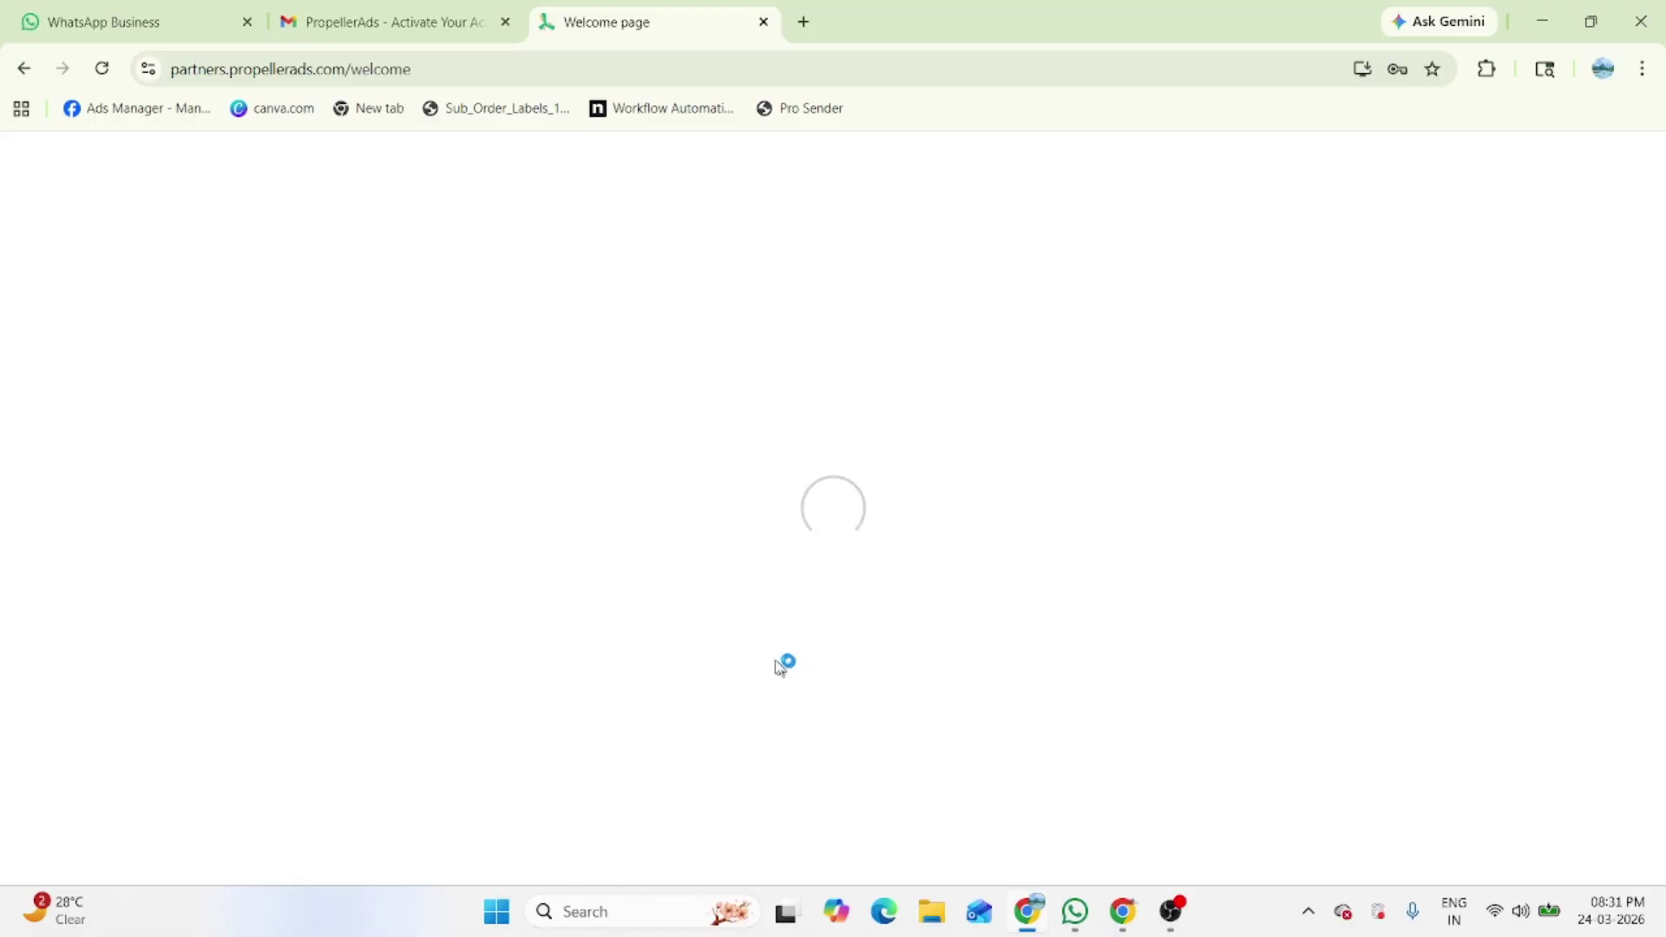
Open the Add Funds page from the account balance and view the payment options.
scroll(619, 434, down, 3)
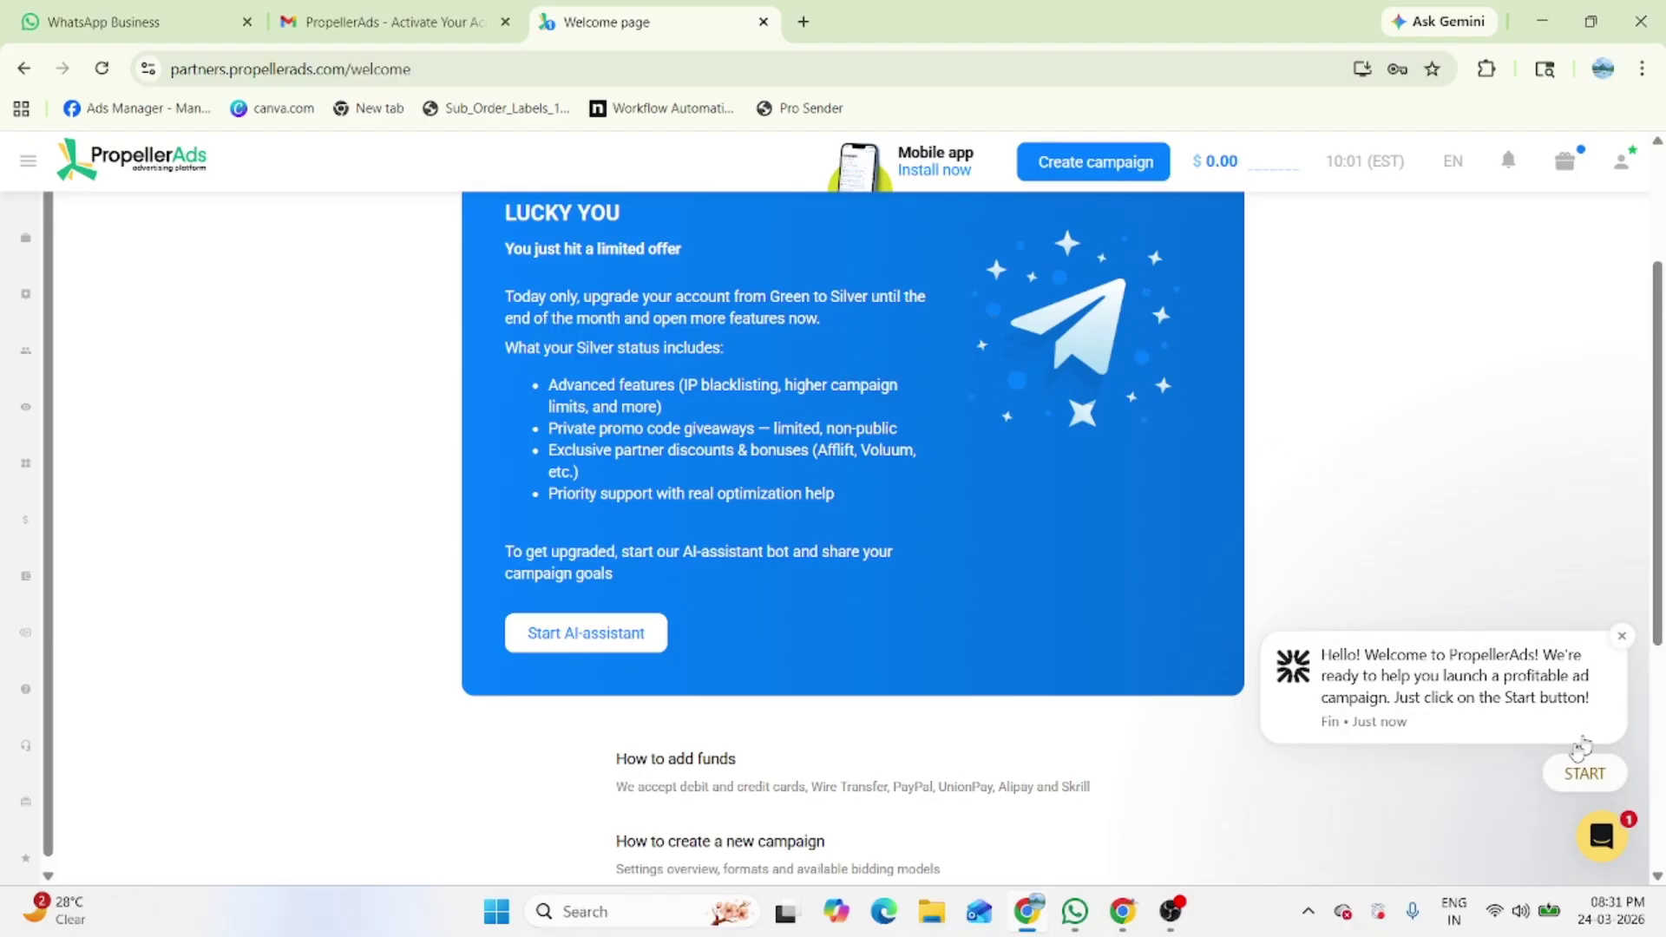
scroll(1030, 408, up, 3)
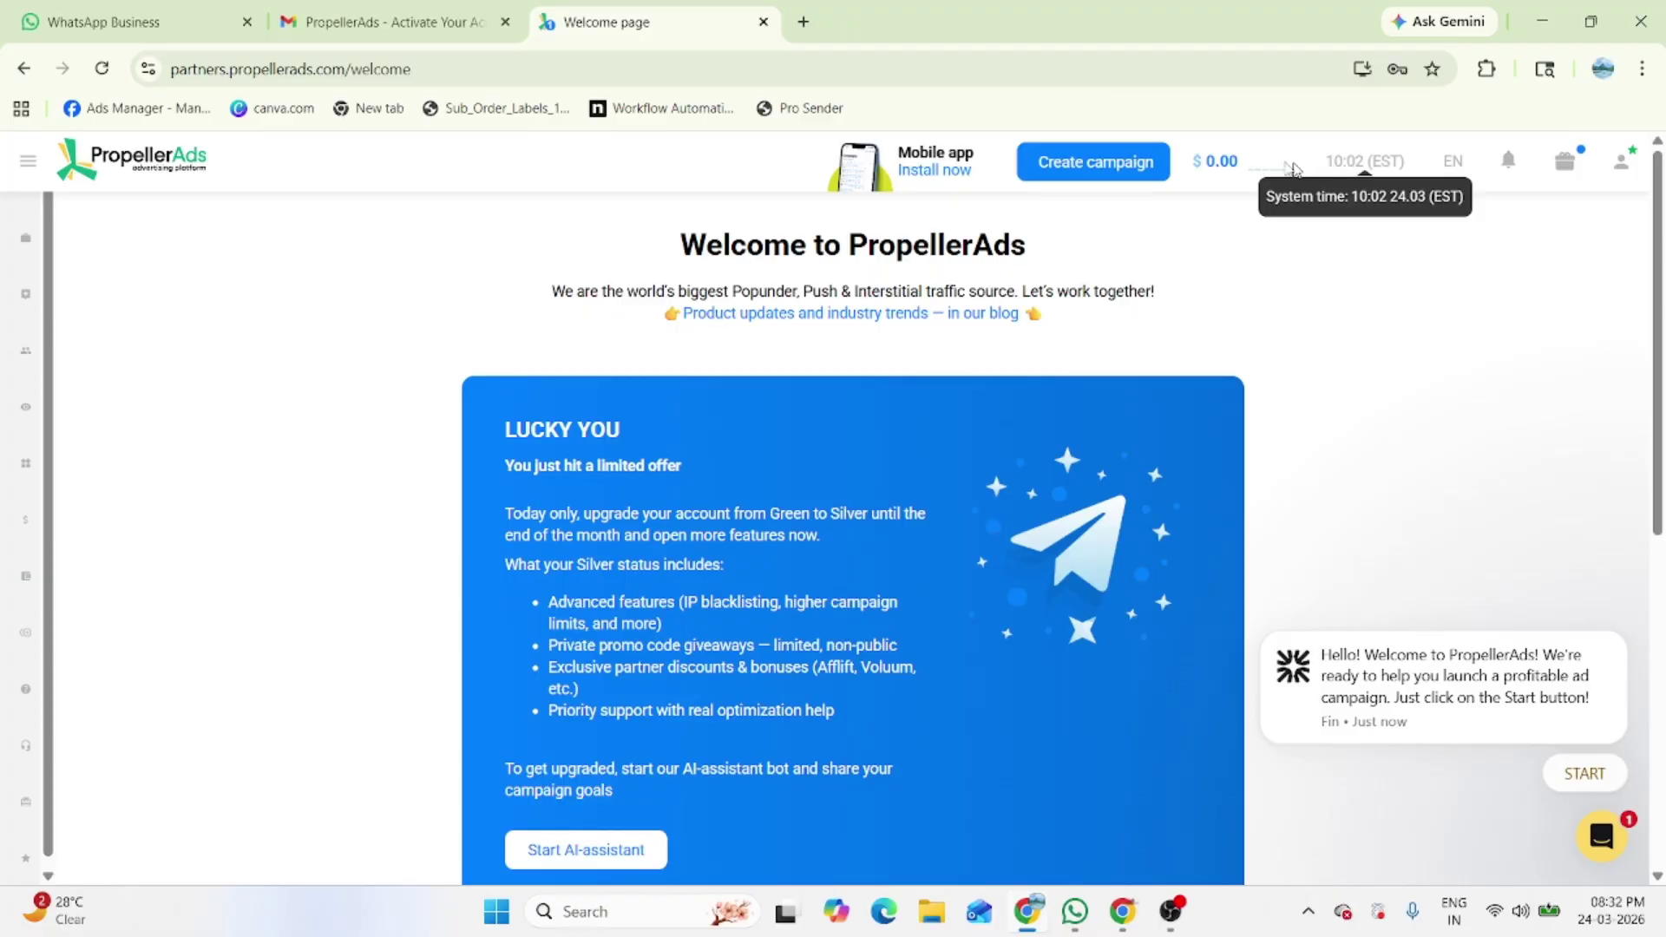
click(1212, 165)
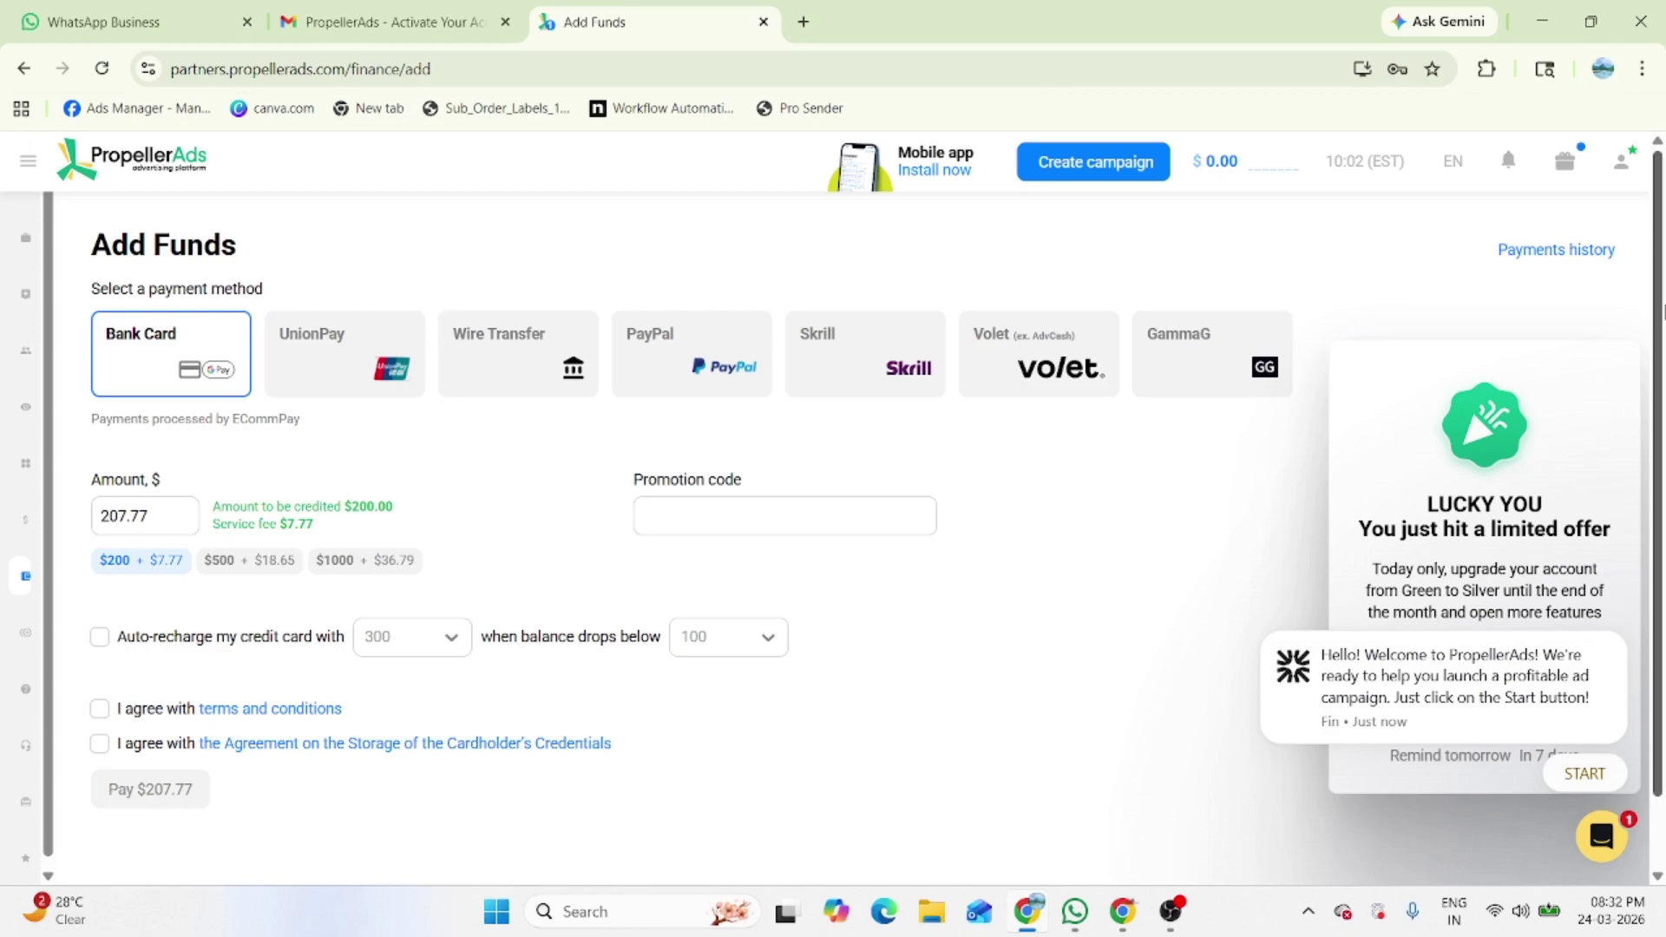
scroll(751, 579, down, 1)
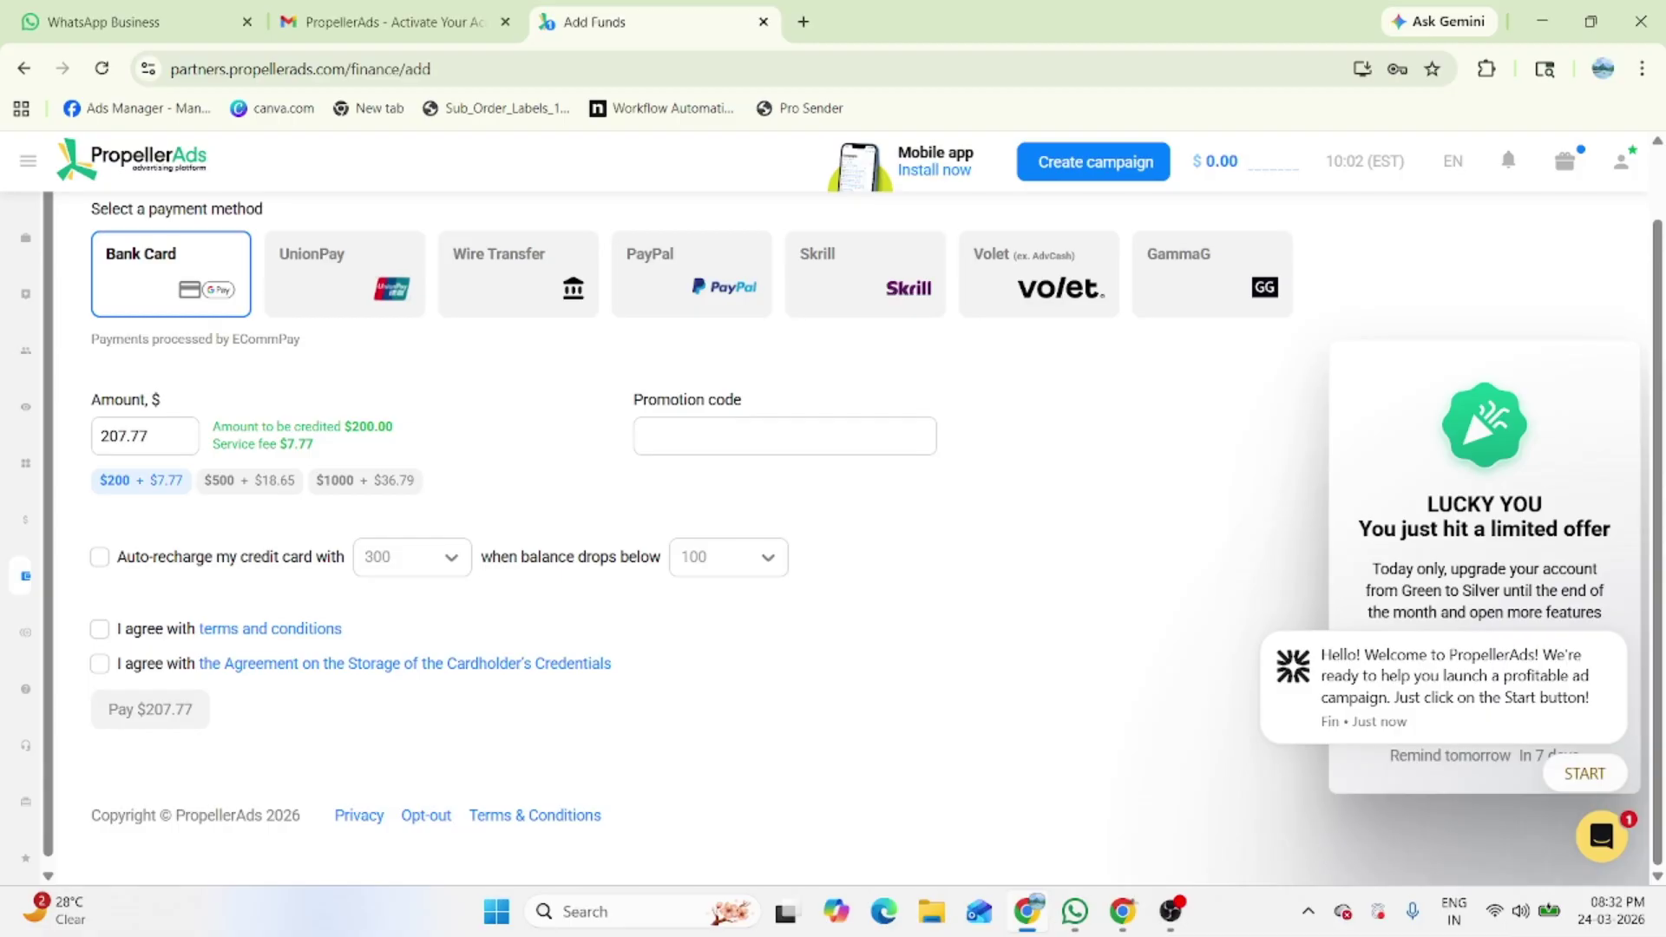
Enable credit card auto-recharge, accept both agreements, and switch the payment method to PayPal.
drag(322, 448, 289, 445)
click(100, 557)
click(100, 628)
click(100, 664)
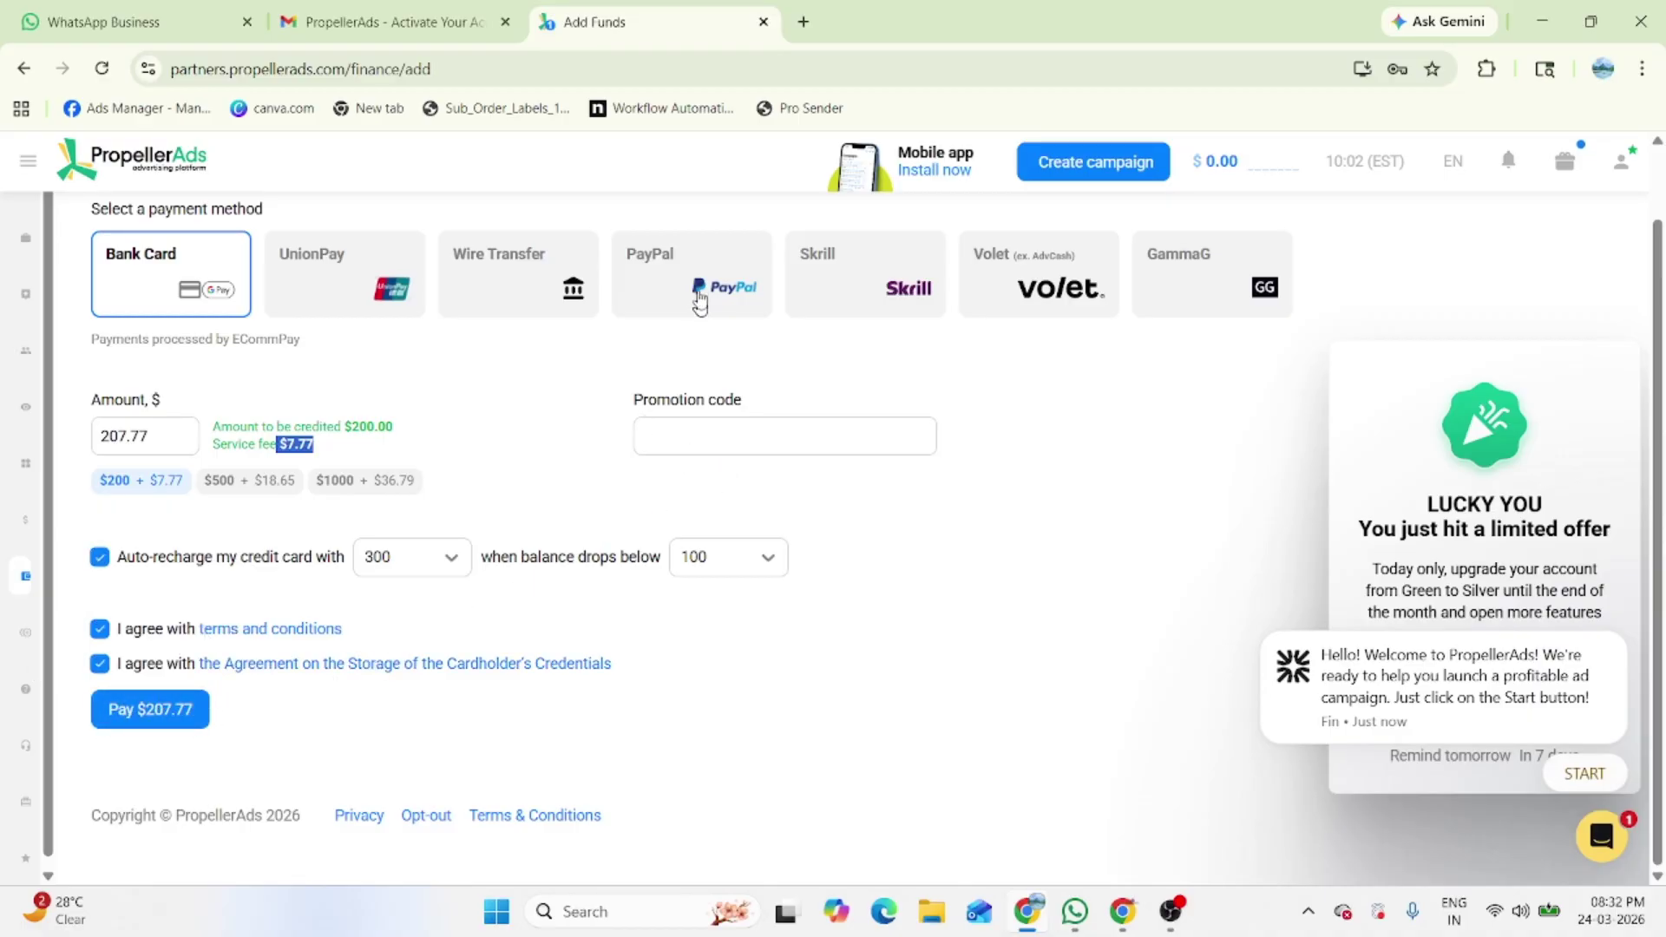
click(699, 290)
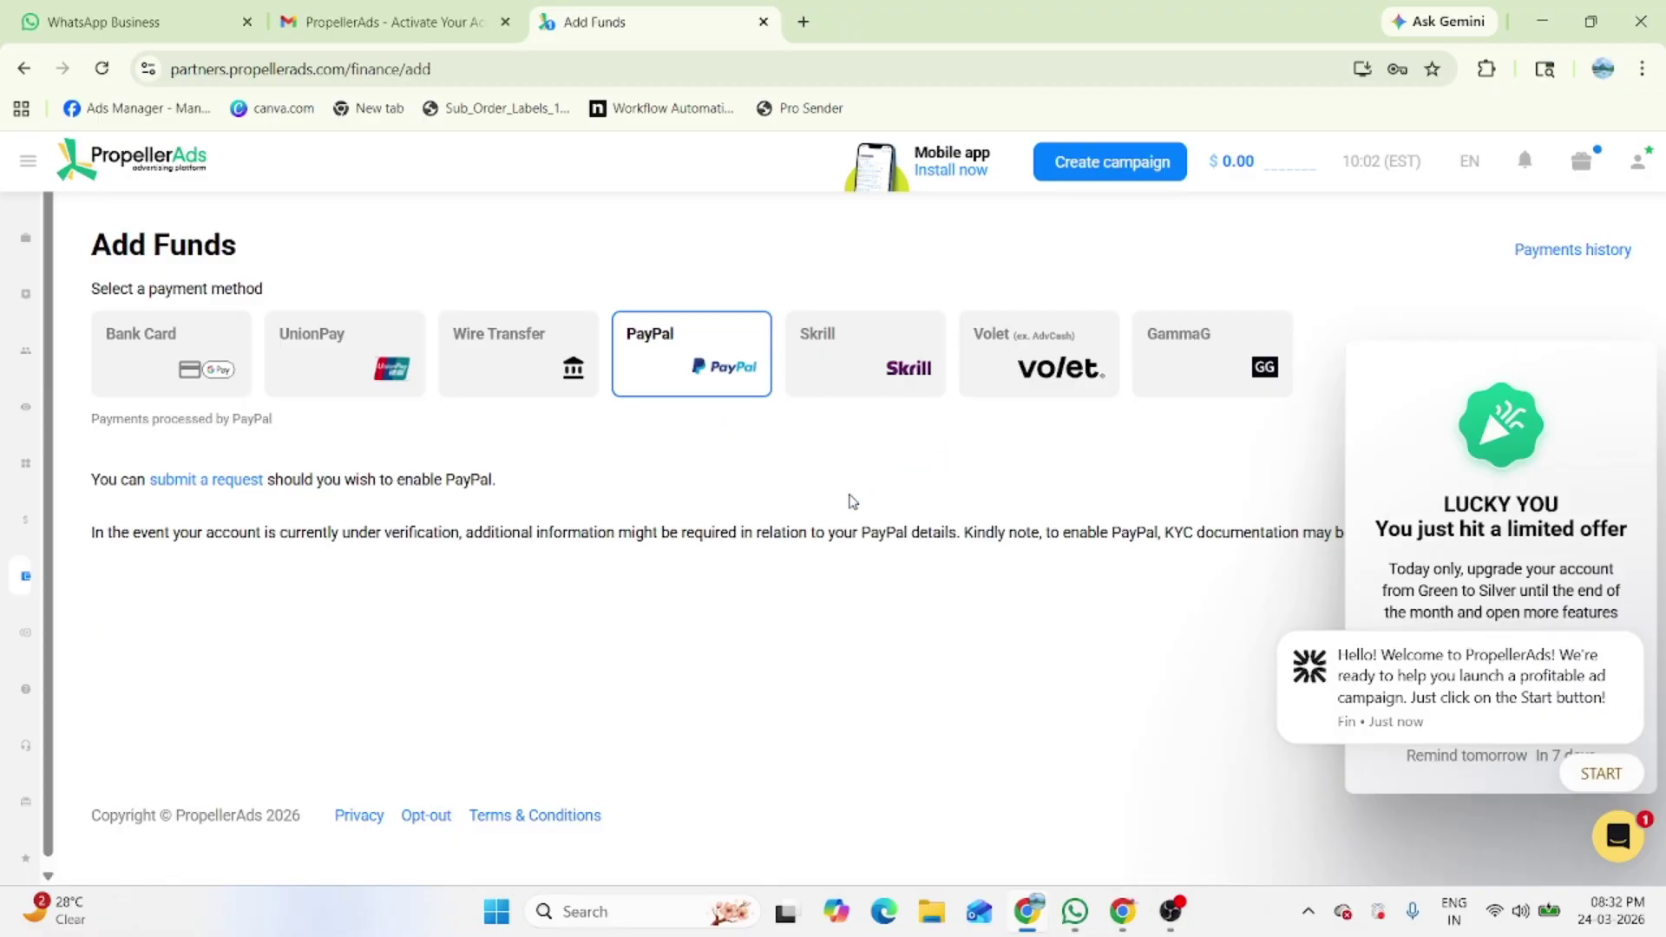
Start creating a new campaign and begin entering its name.
click(1097, 163)
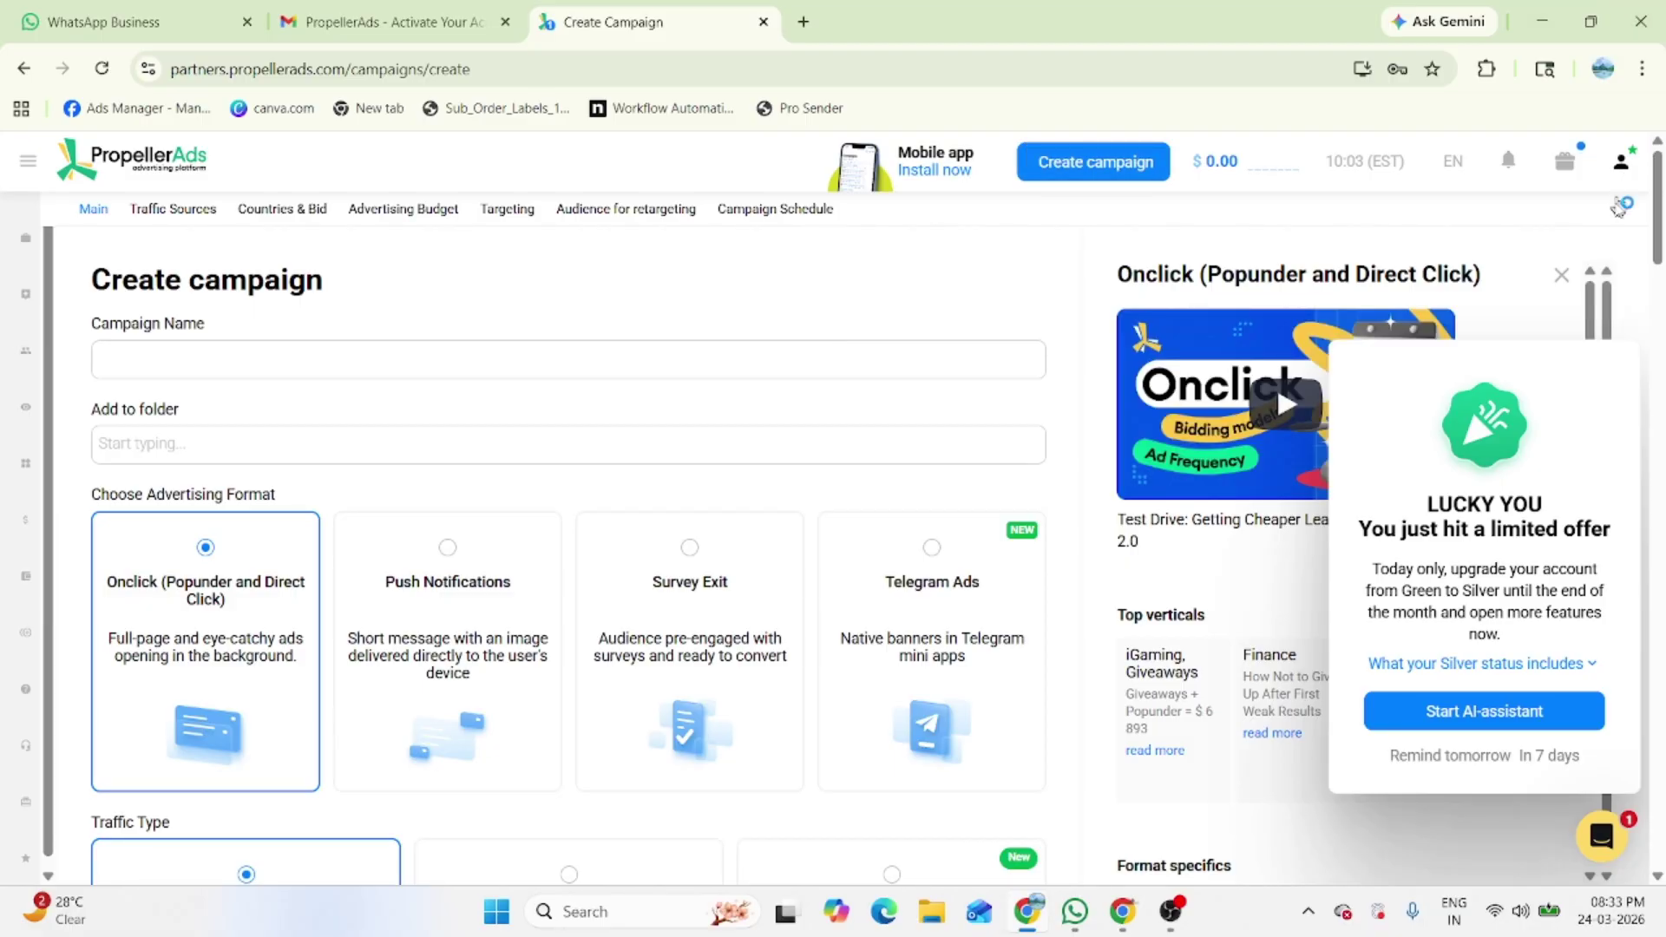
click(295, 363)
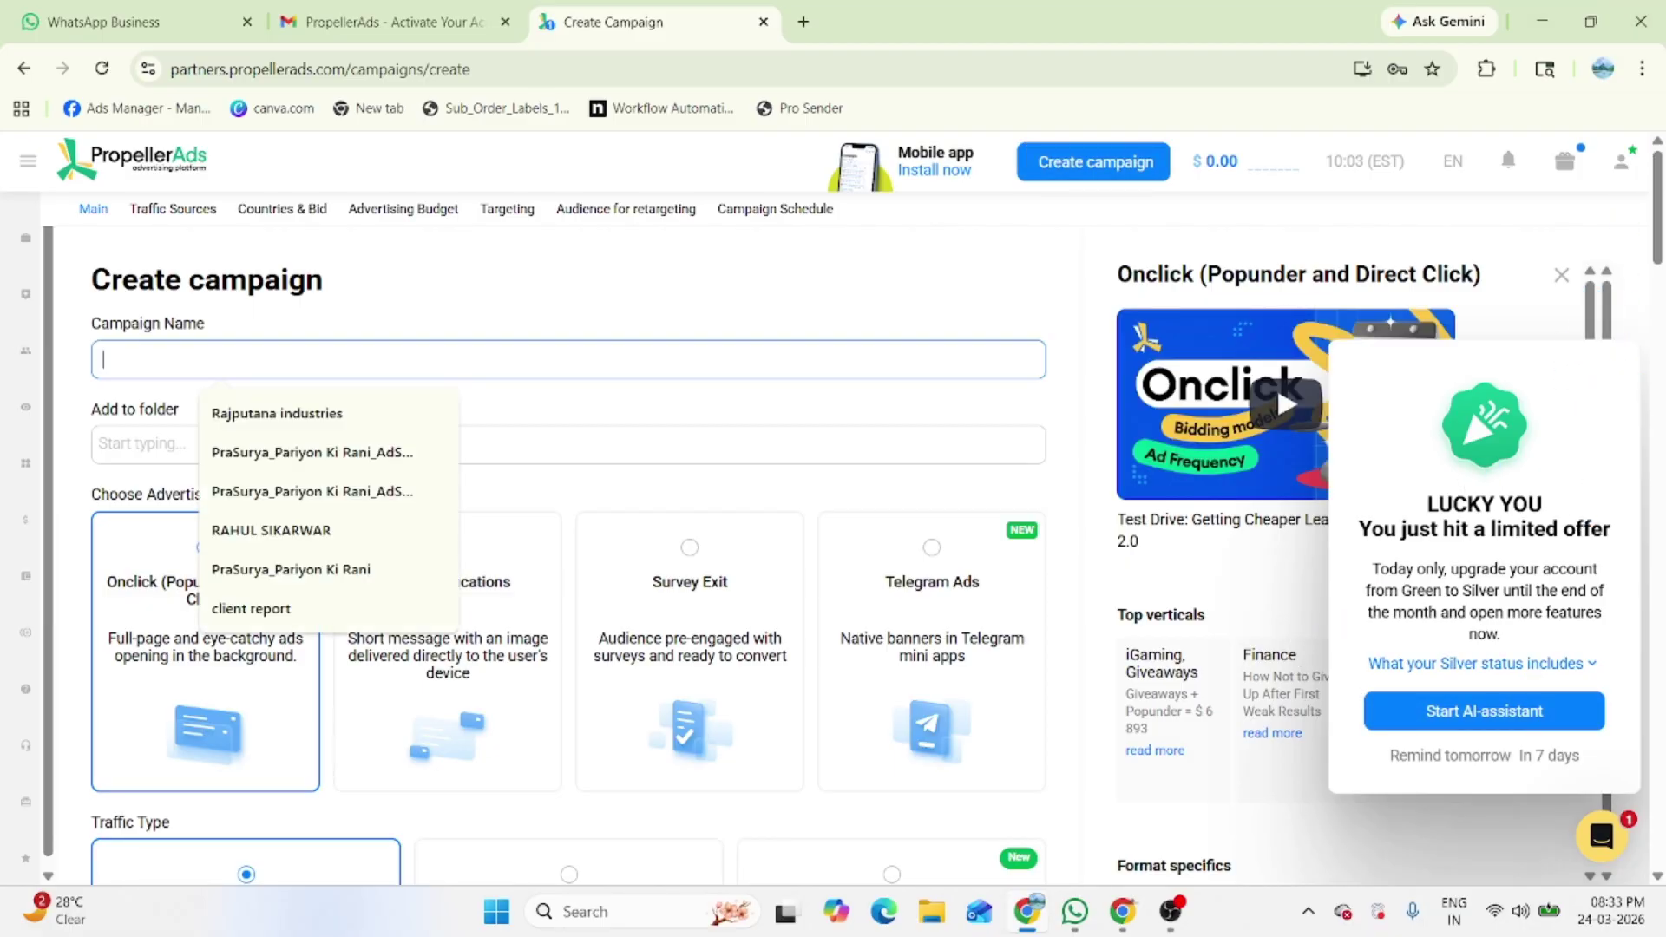
click(278, 413)
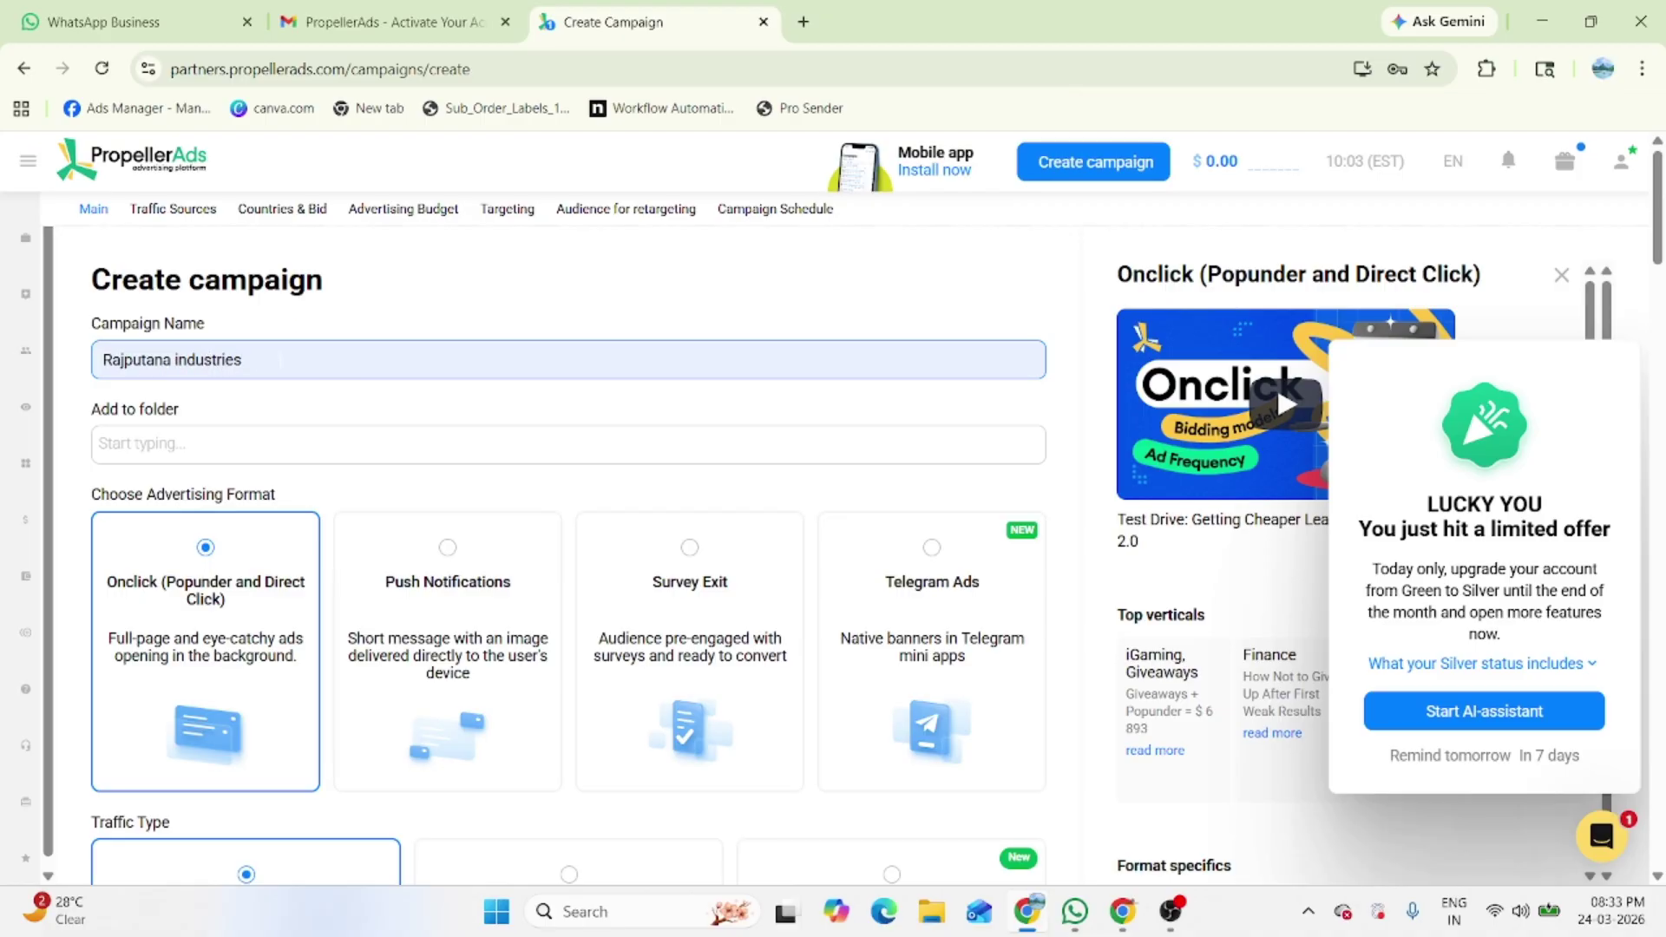
text(sa)
key(BackSpace)
key(BackSpace)
key(BackSpace)
key(BackSpace)
key(BackSpace)
key(BackSpace)
key(BackSpace)
key(BackSpace)
key(BackSpace)
key(BackSpace)
key(BackSpace)
key(BackSpace)
key(BackSpace)
key(BackSpace)
key(BackSpace)
key(BackSpace)
key(BackSpace)
key(BackSpace)
key(BackSpace)
key(BackSpace)
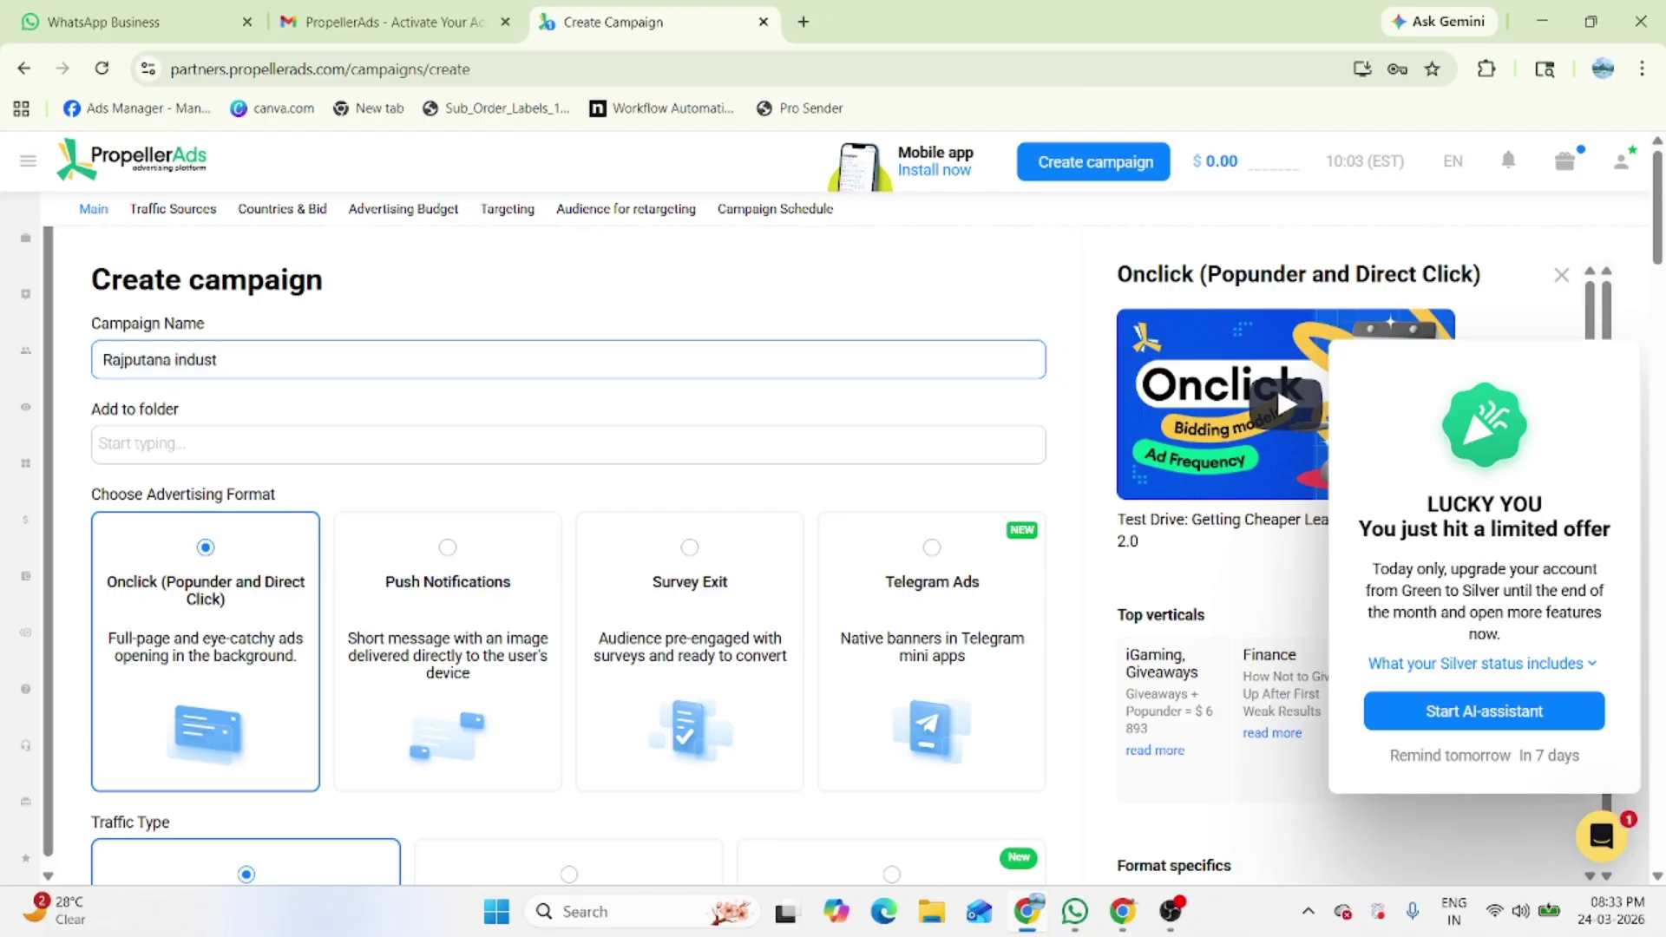
Name the campaign "Digiwebengineers.org sales".
text(Digiwebengineers.o)
scroll(312, 342, down, 3)
scroll(260, 399, up, 3)
Assign the campaign to a folder named "a".
click(175, 454)
click(165, 451)
click(152, 446)
text(a)
click(185, 482)
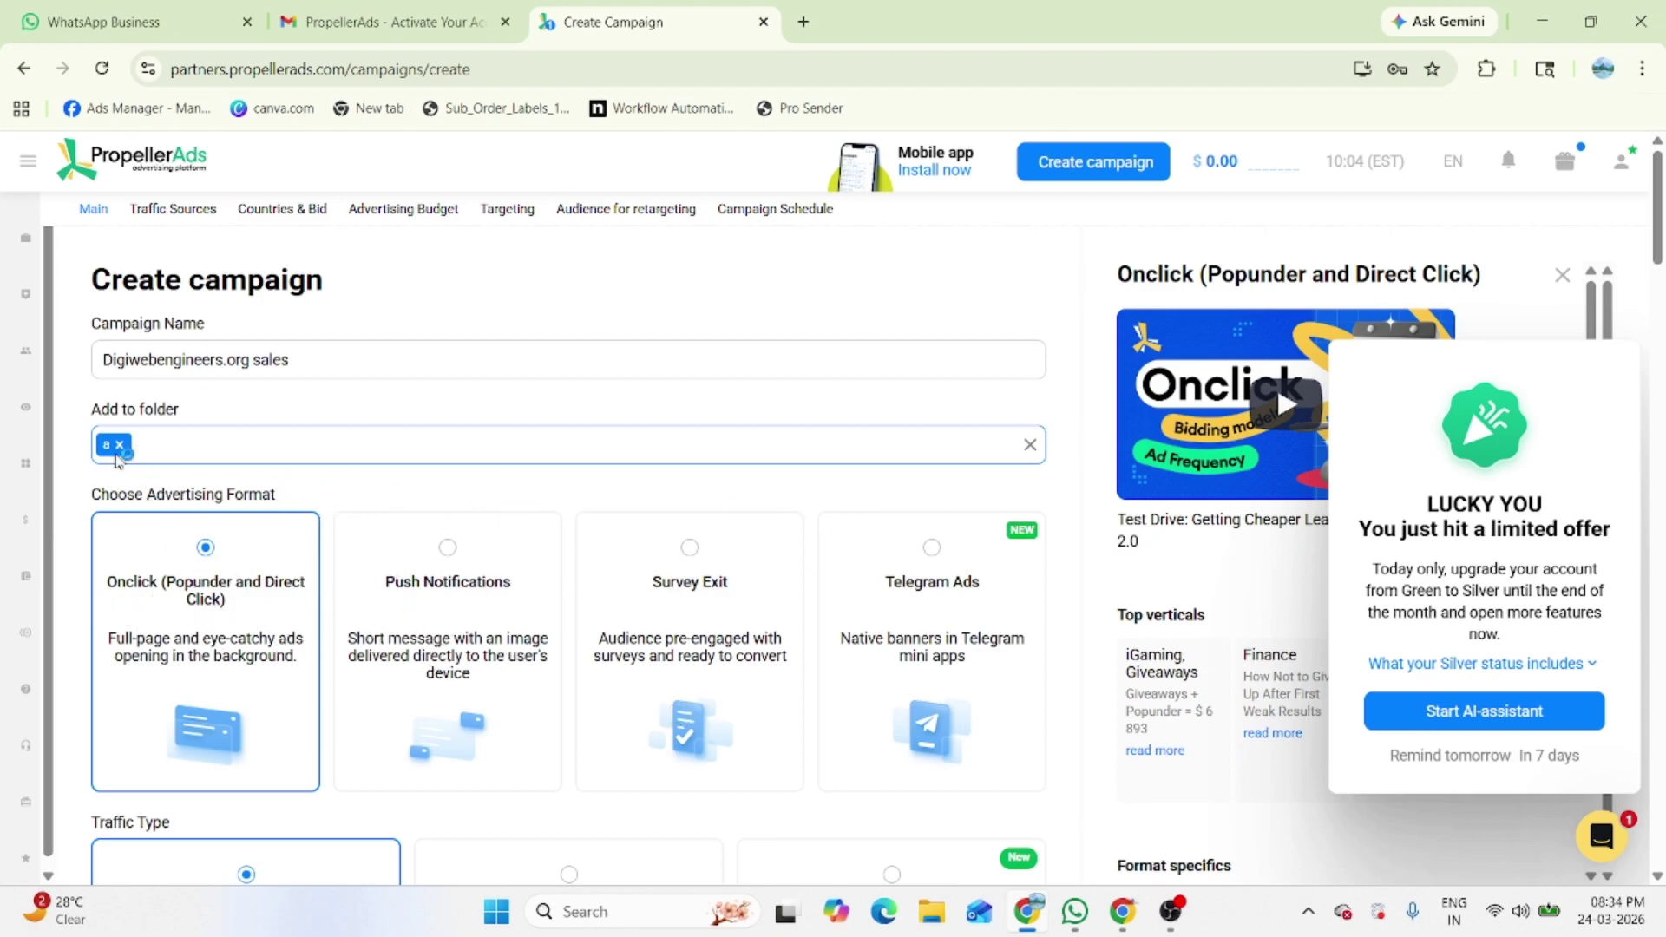
Review the advertising formats and traffic types, and set the Onclick campaign's traffic type to Social Traffic.
scroll(260, 503, down, 1)
drag(91, 385, 321, 379)
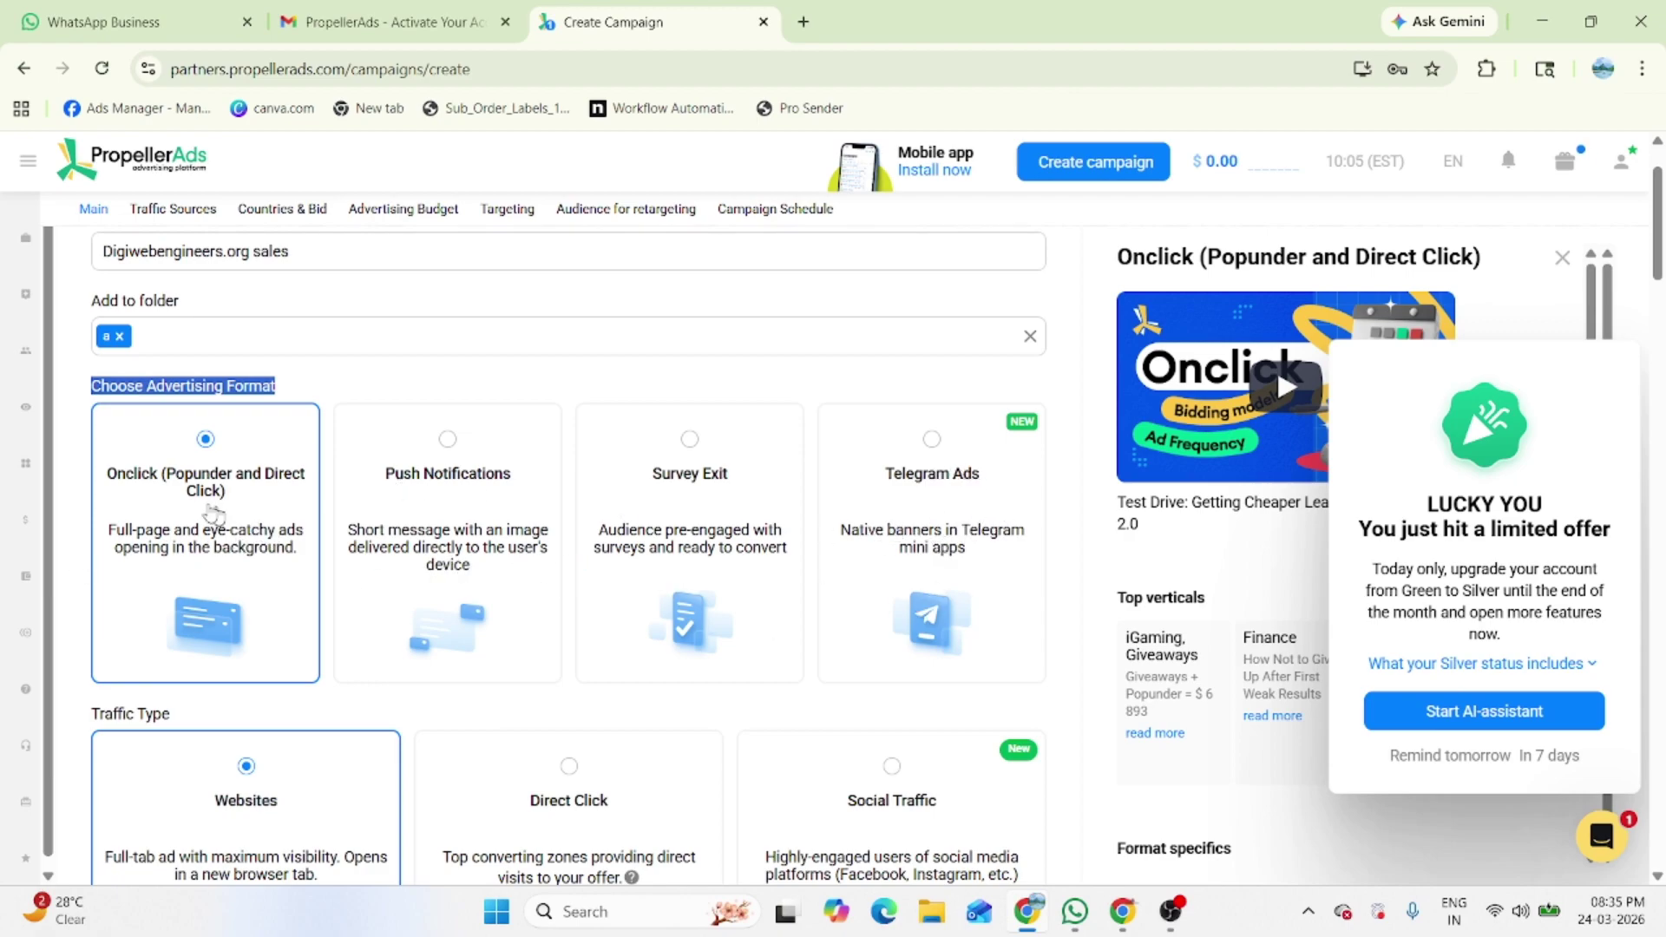
scroll(315, 537, down, 5)
scroll(304, 430, up, 1)
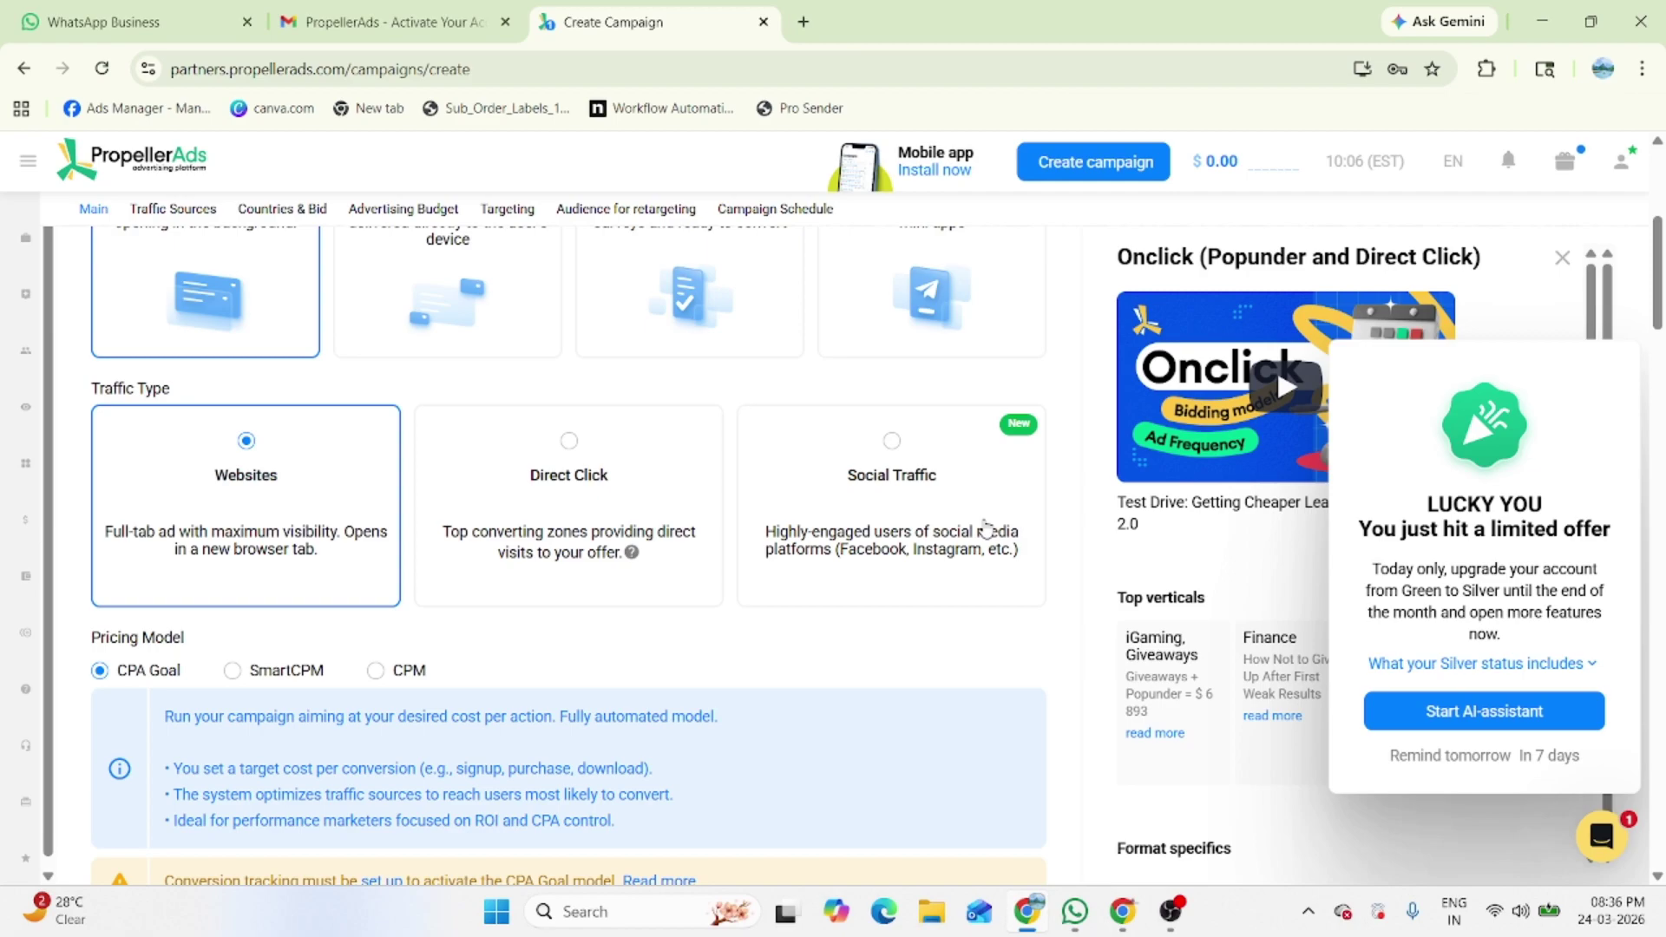
scroll(985, 528, up, 3)
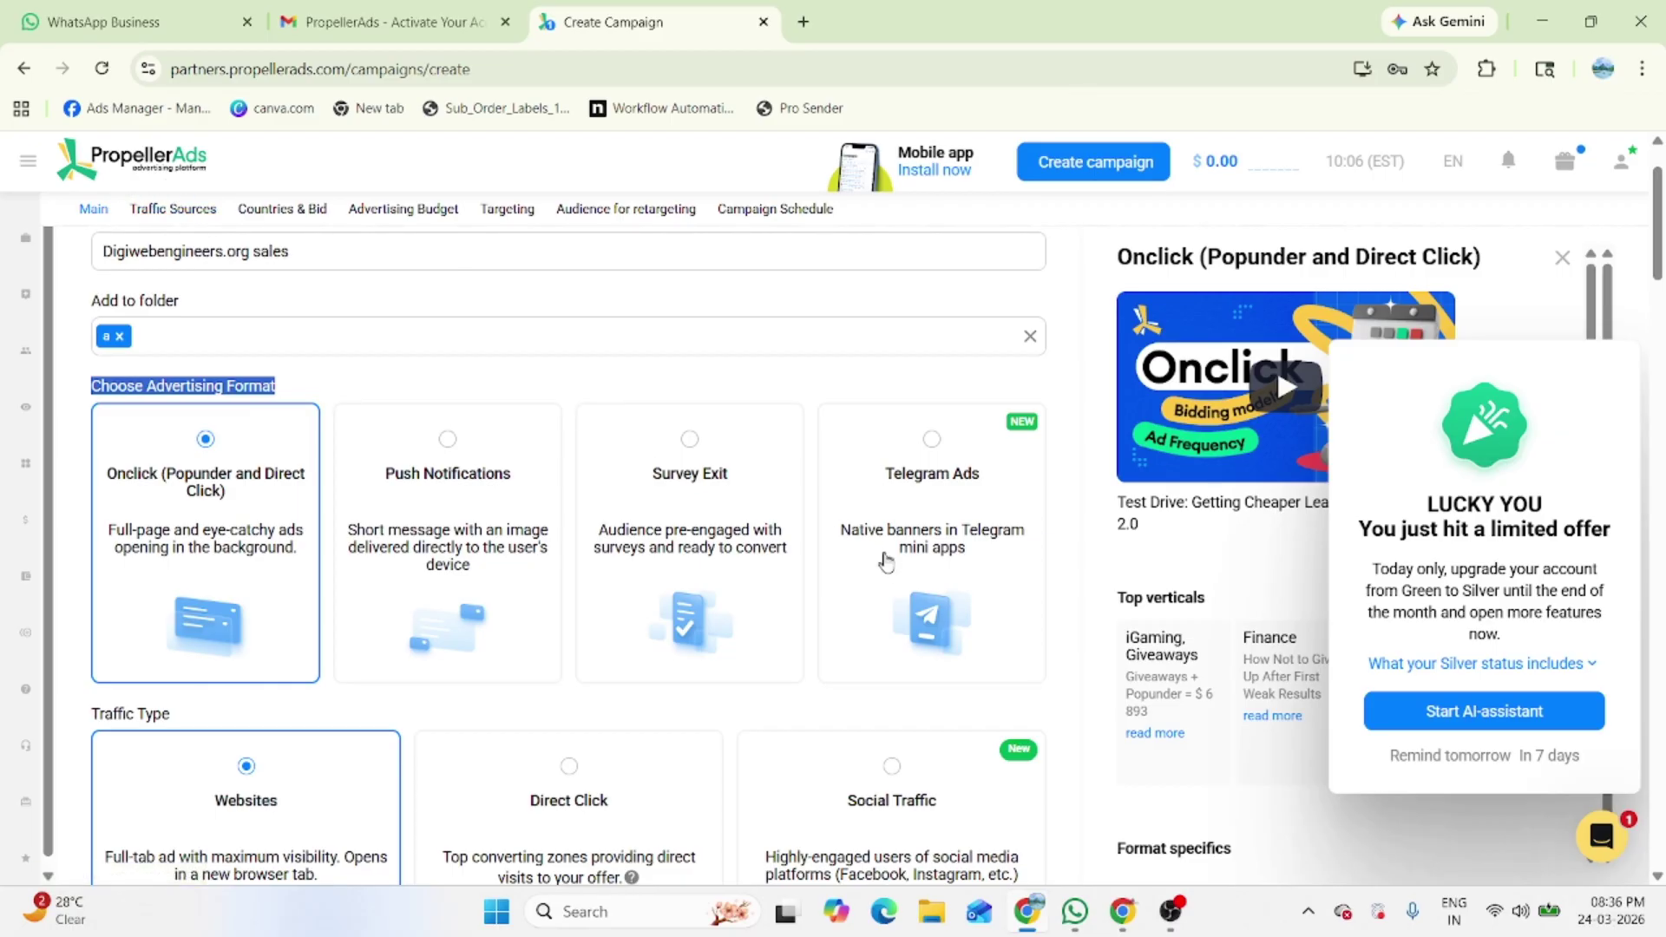
scroll(1009, 538, down, 1)
scroll(932, 738, down, 3)
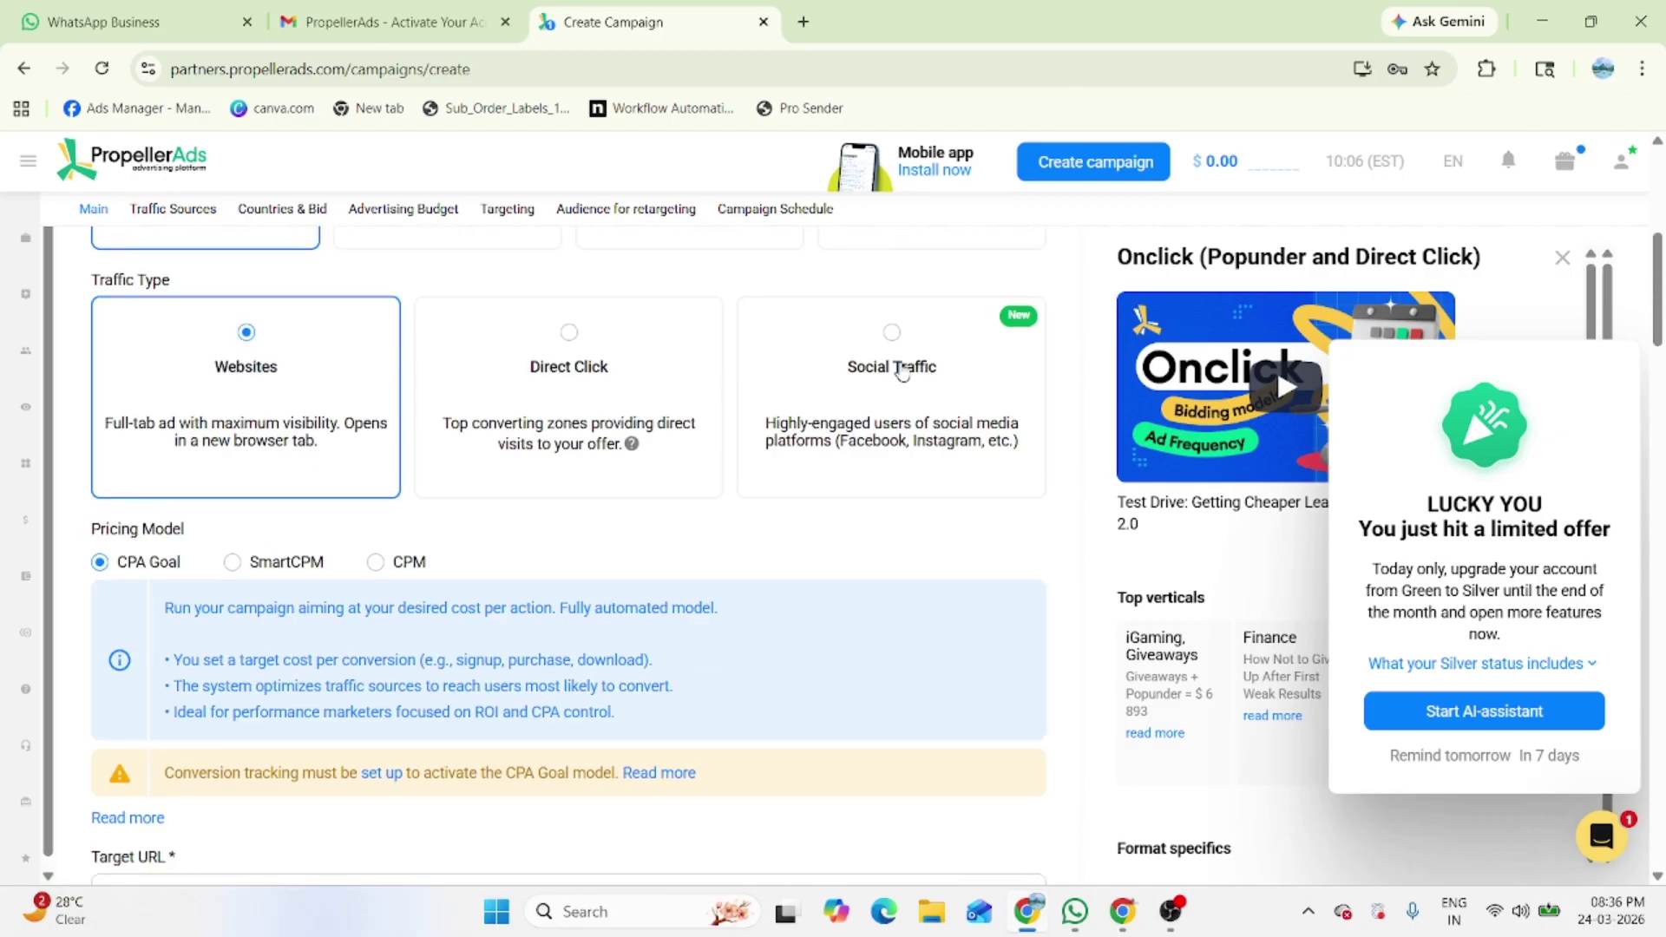
click(911, 368)
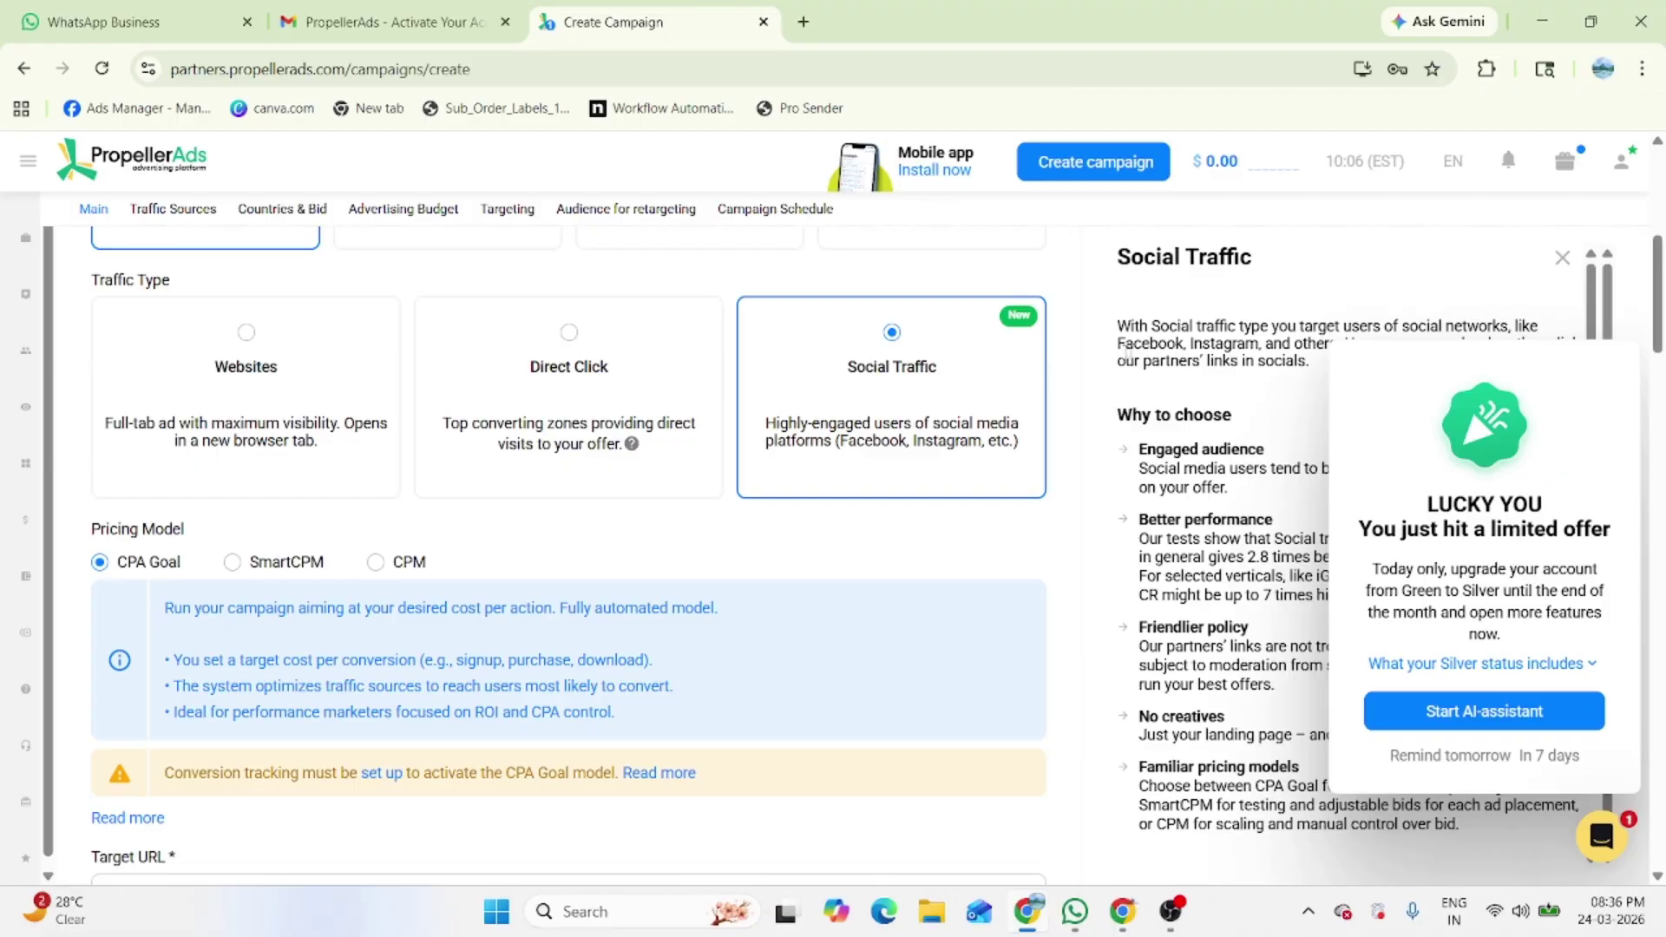
scroll(1136, 352, down, 2)
scroll(1265, 340, up, 1)
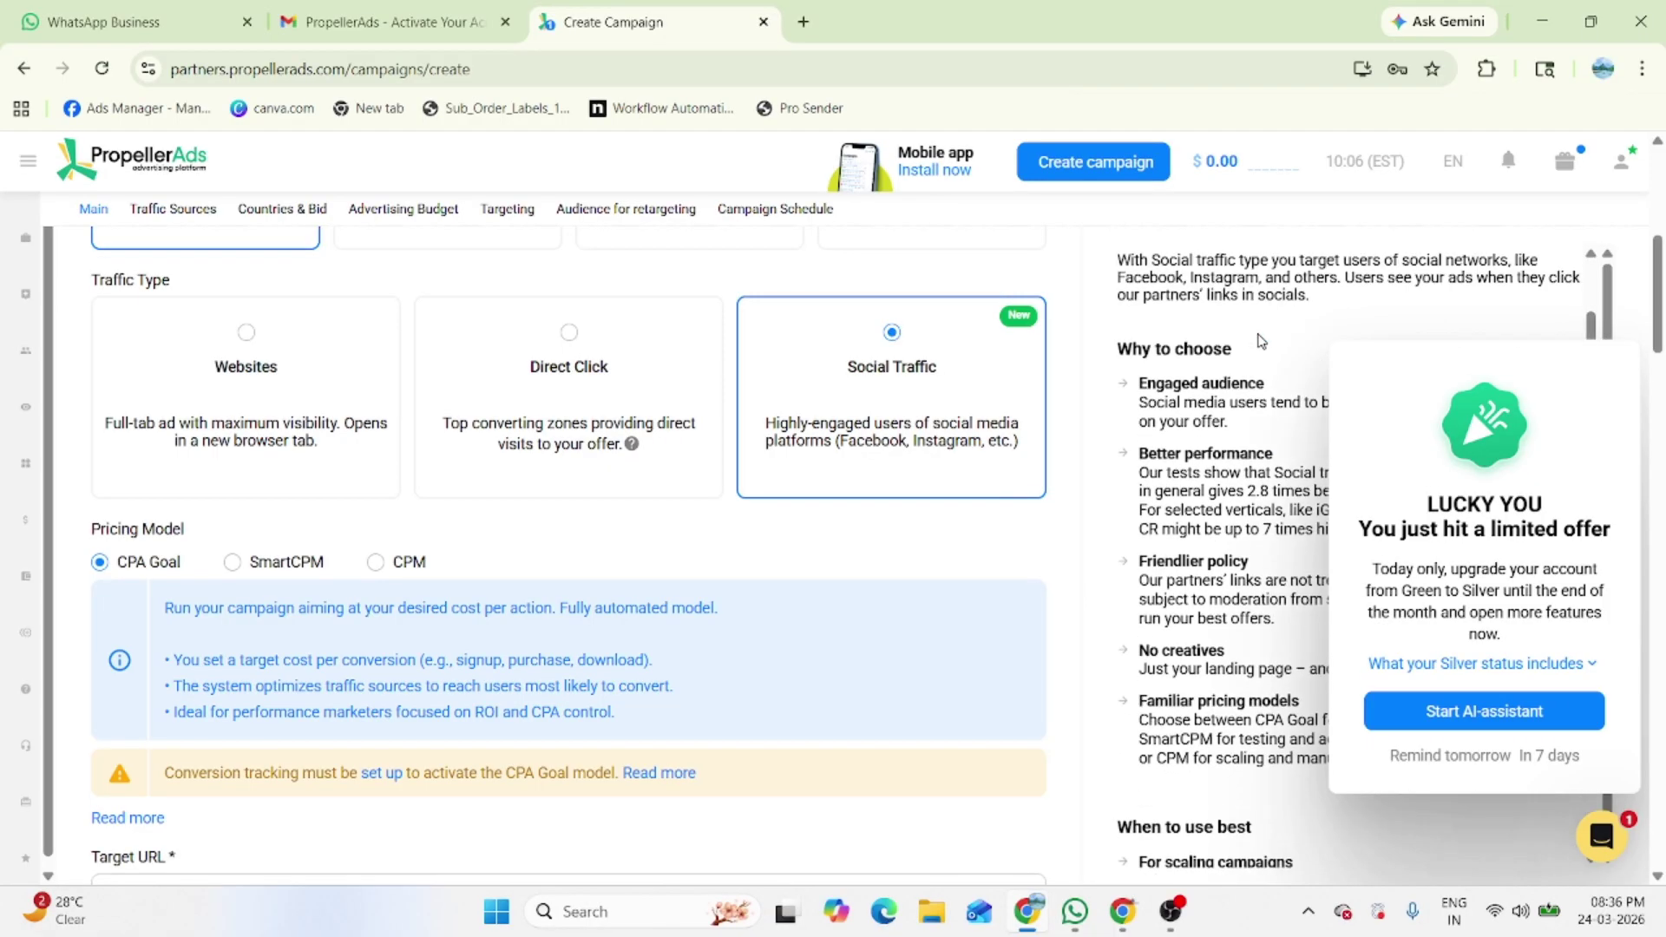
Open the AI assistant's Telegram bot page from the limited offer and close it.
click(1504, 715)
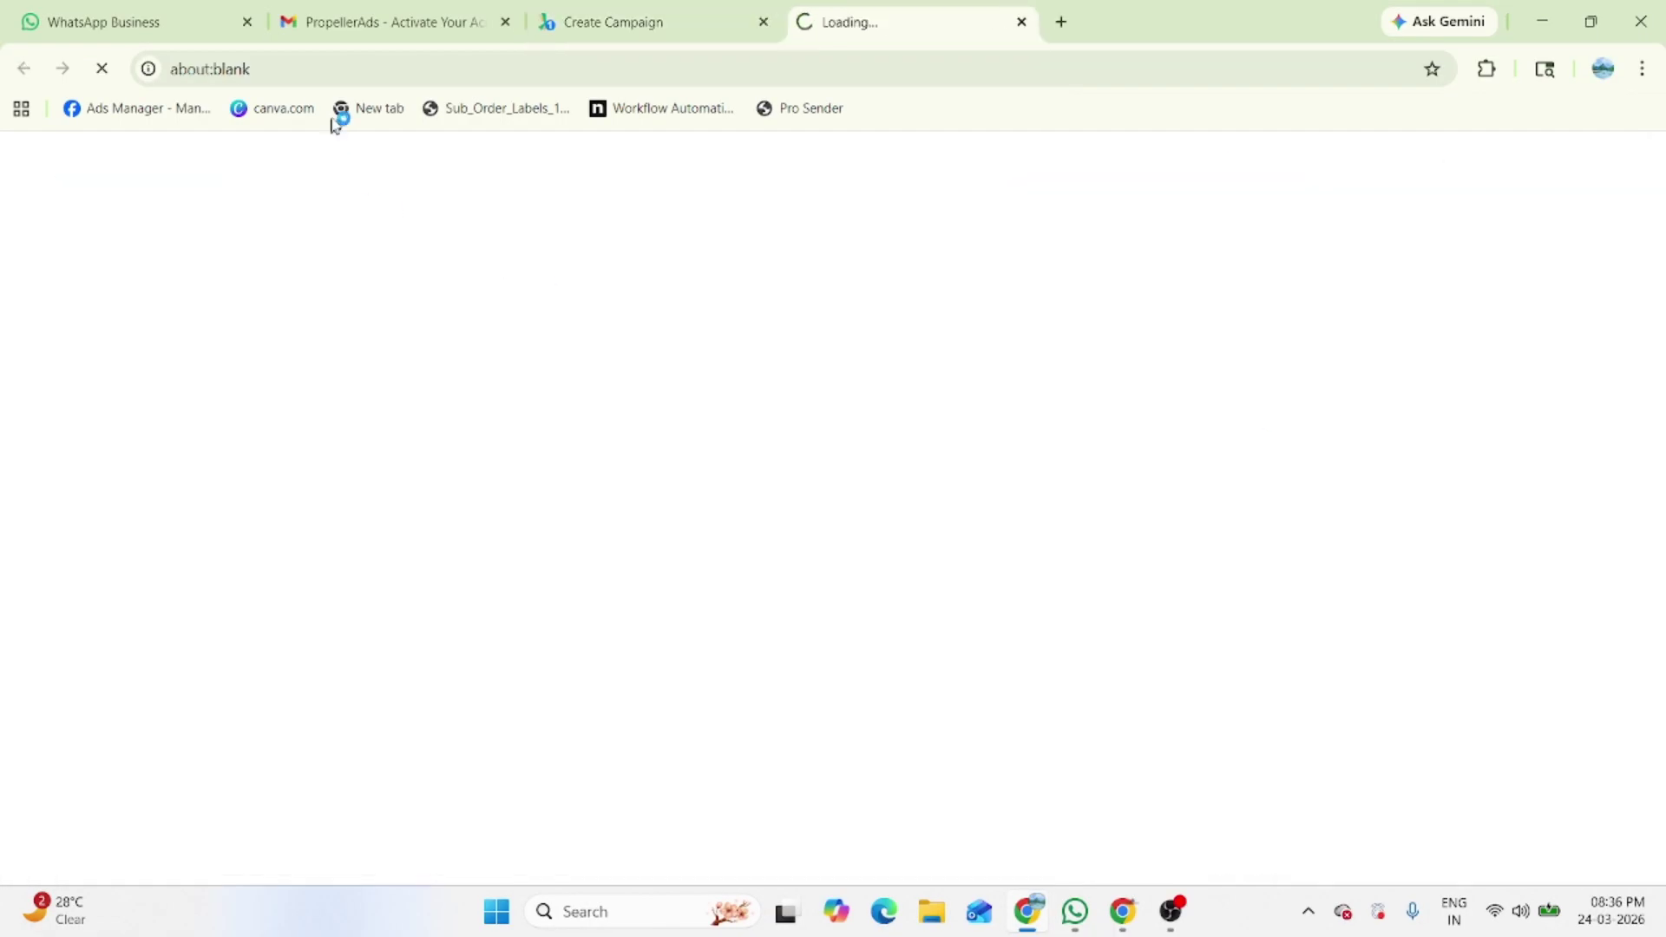
click(976, 33)
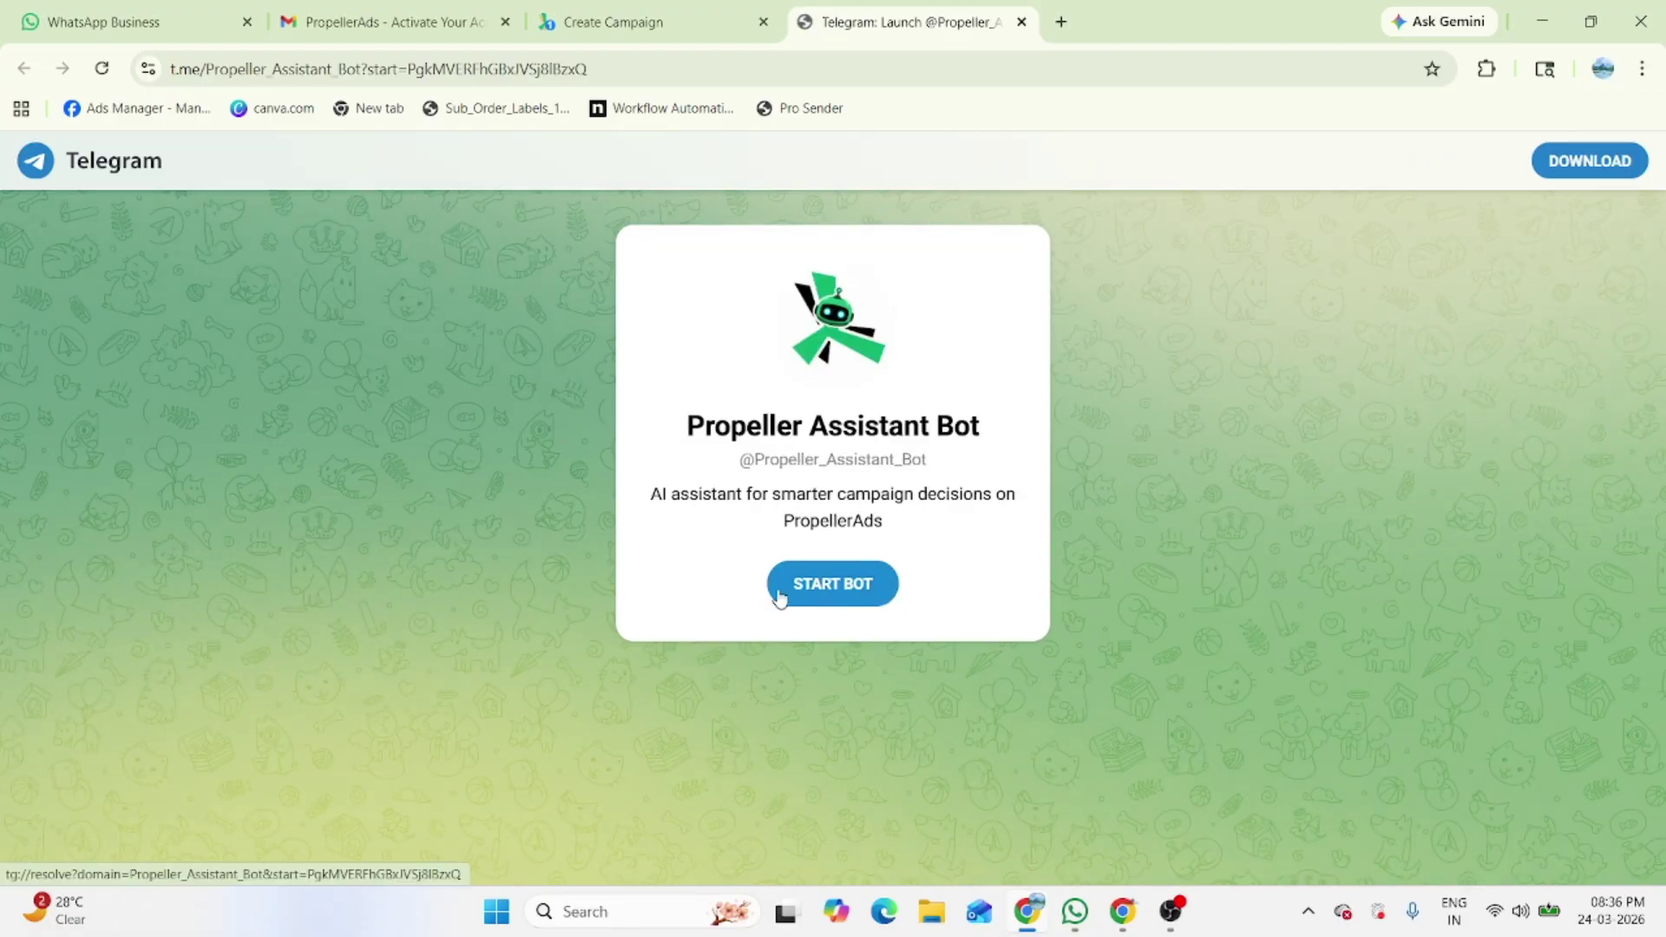
click(1021, 21)
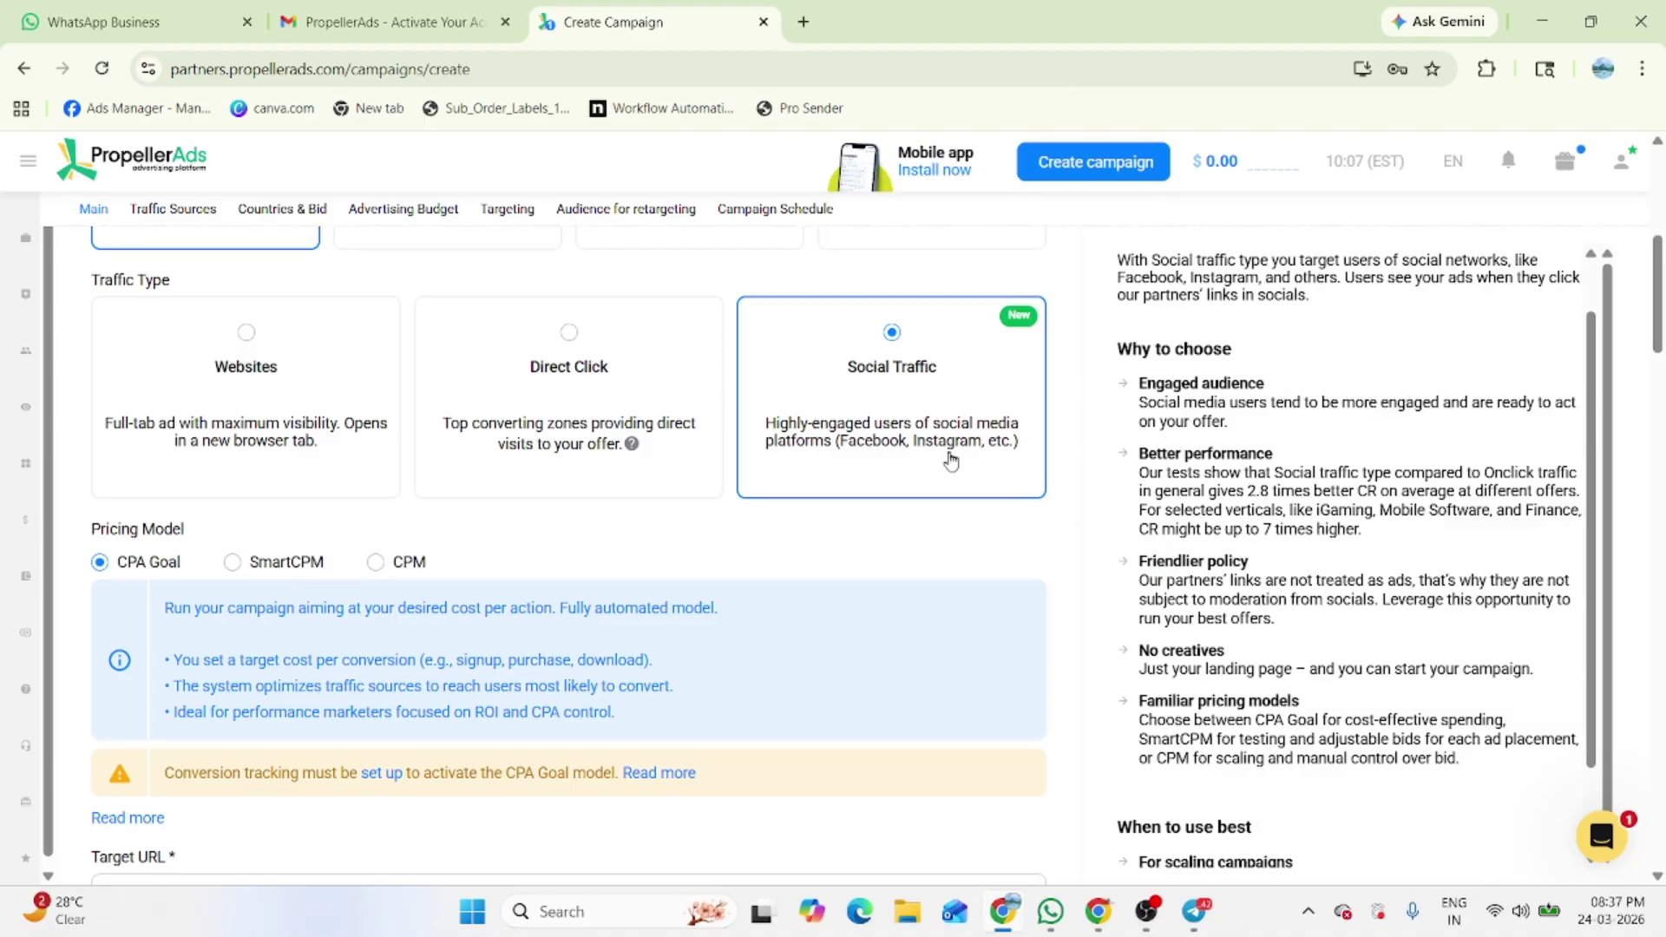
scroll(573, 451, down, 3)
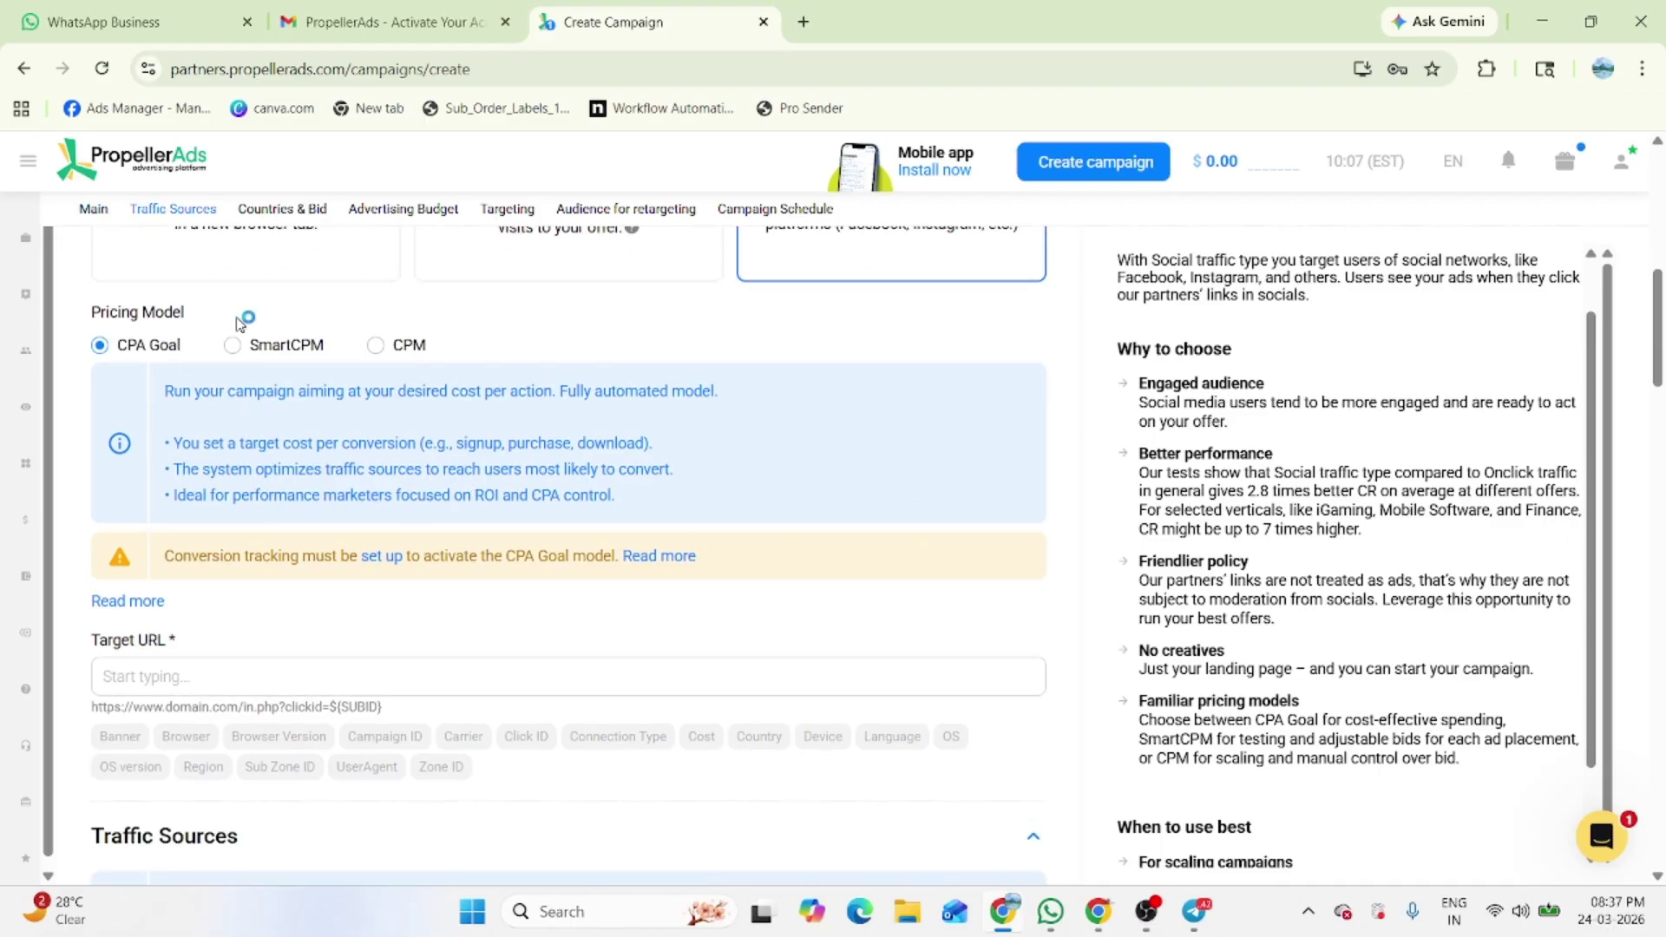
click(153, 360)
click(149, 361)
scroll(179, 356, down, 3)
click(183, 354)
click(292, 409)
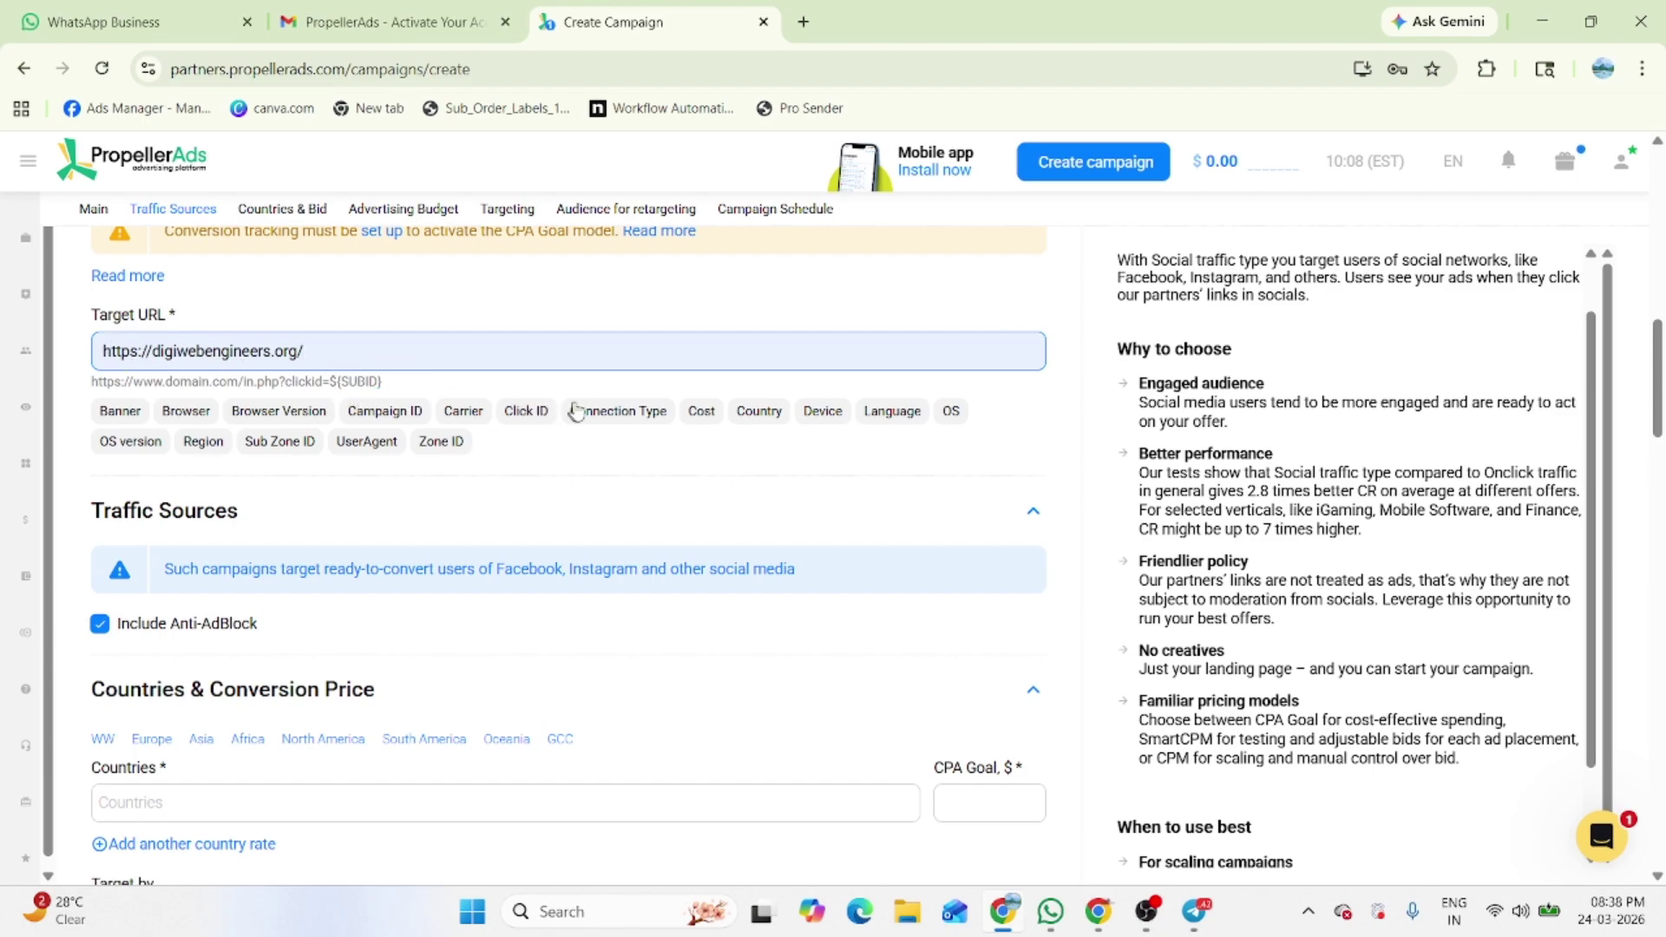
Append the Device, Country, Click ID, Carrier, Campaign ID, Browser and Banner parameters to the target URL.
click(820, 423)
click(742, 417)
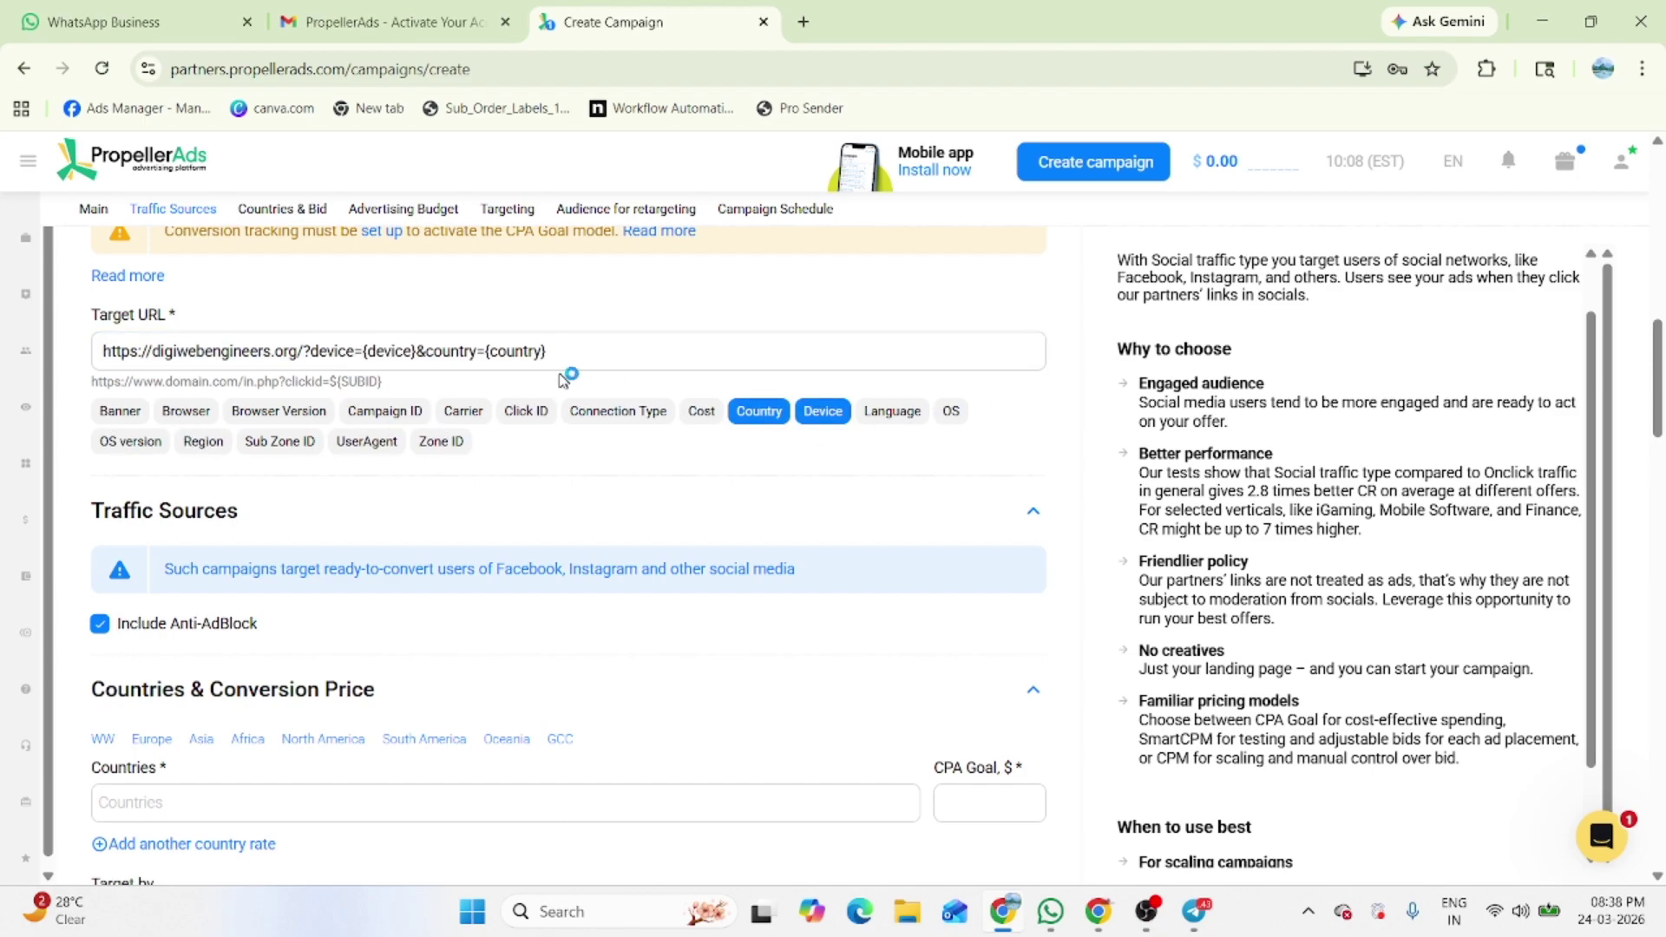
click(521, 416)
click(467, 413)
click(384, 413)
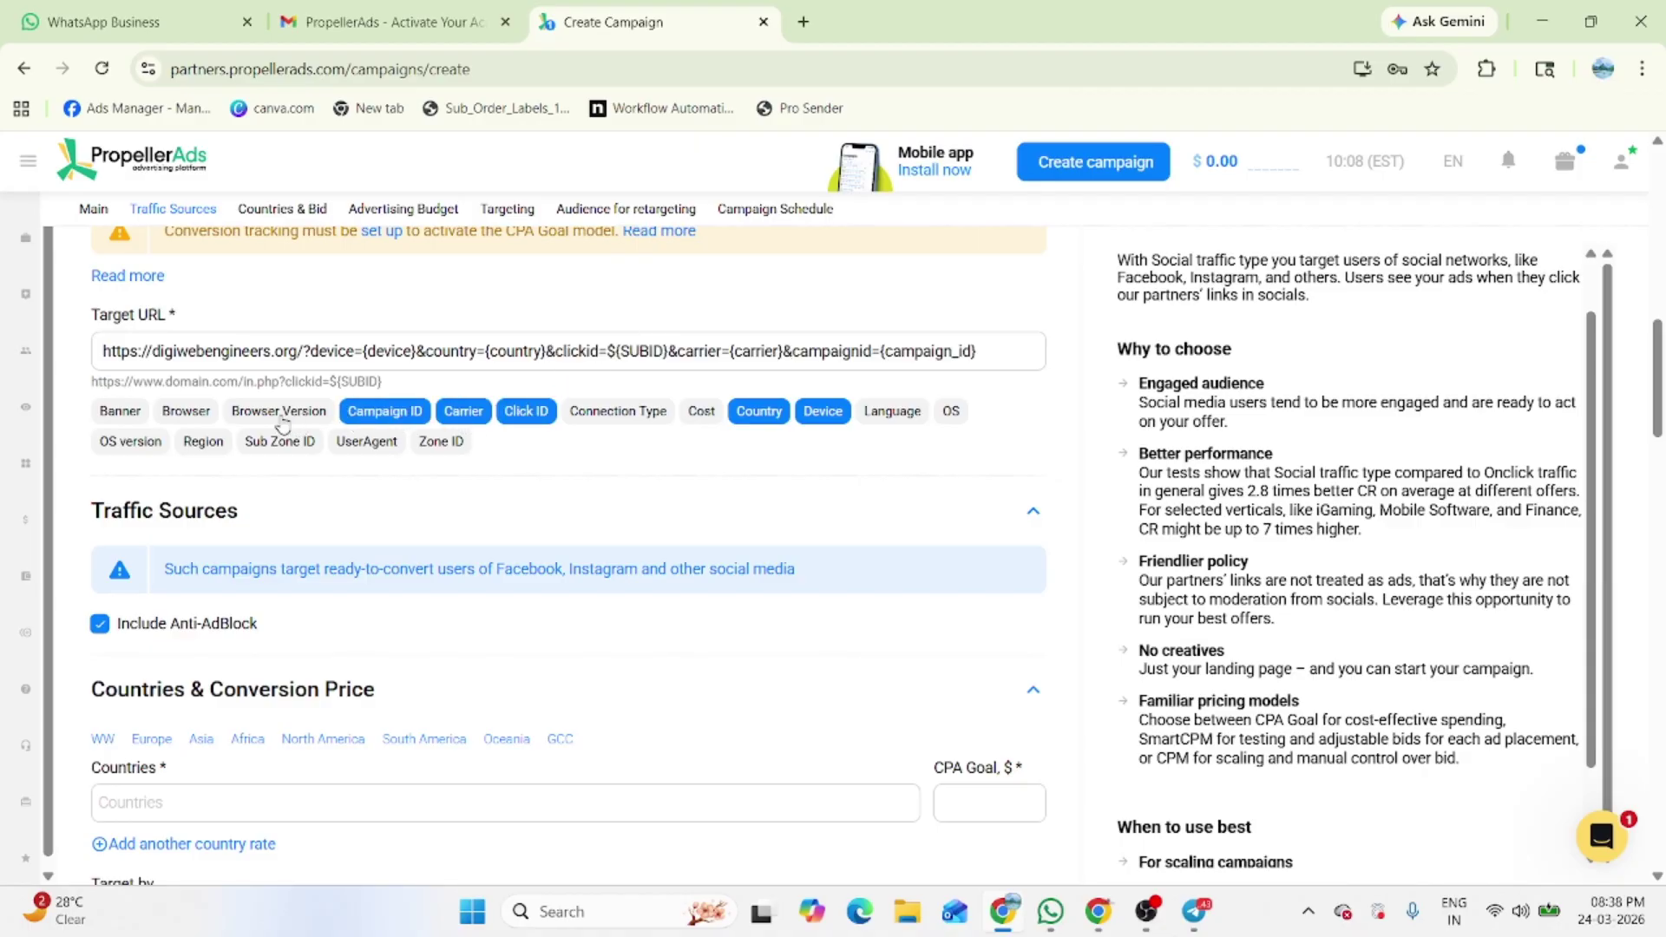
click(185, 412)
click(120, 413)
Append the OS version, UserAgent, Zone ID, Language, Connection Type and Cost parameters to the target URL.
click(132, 442)
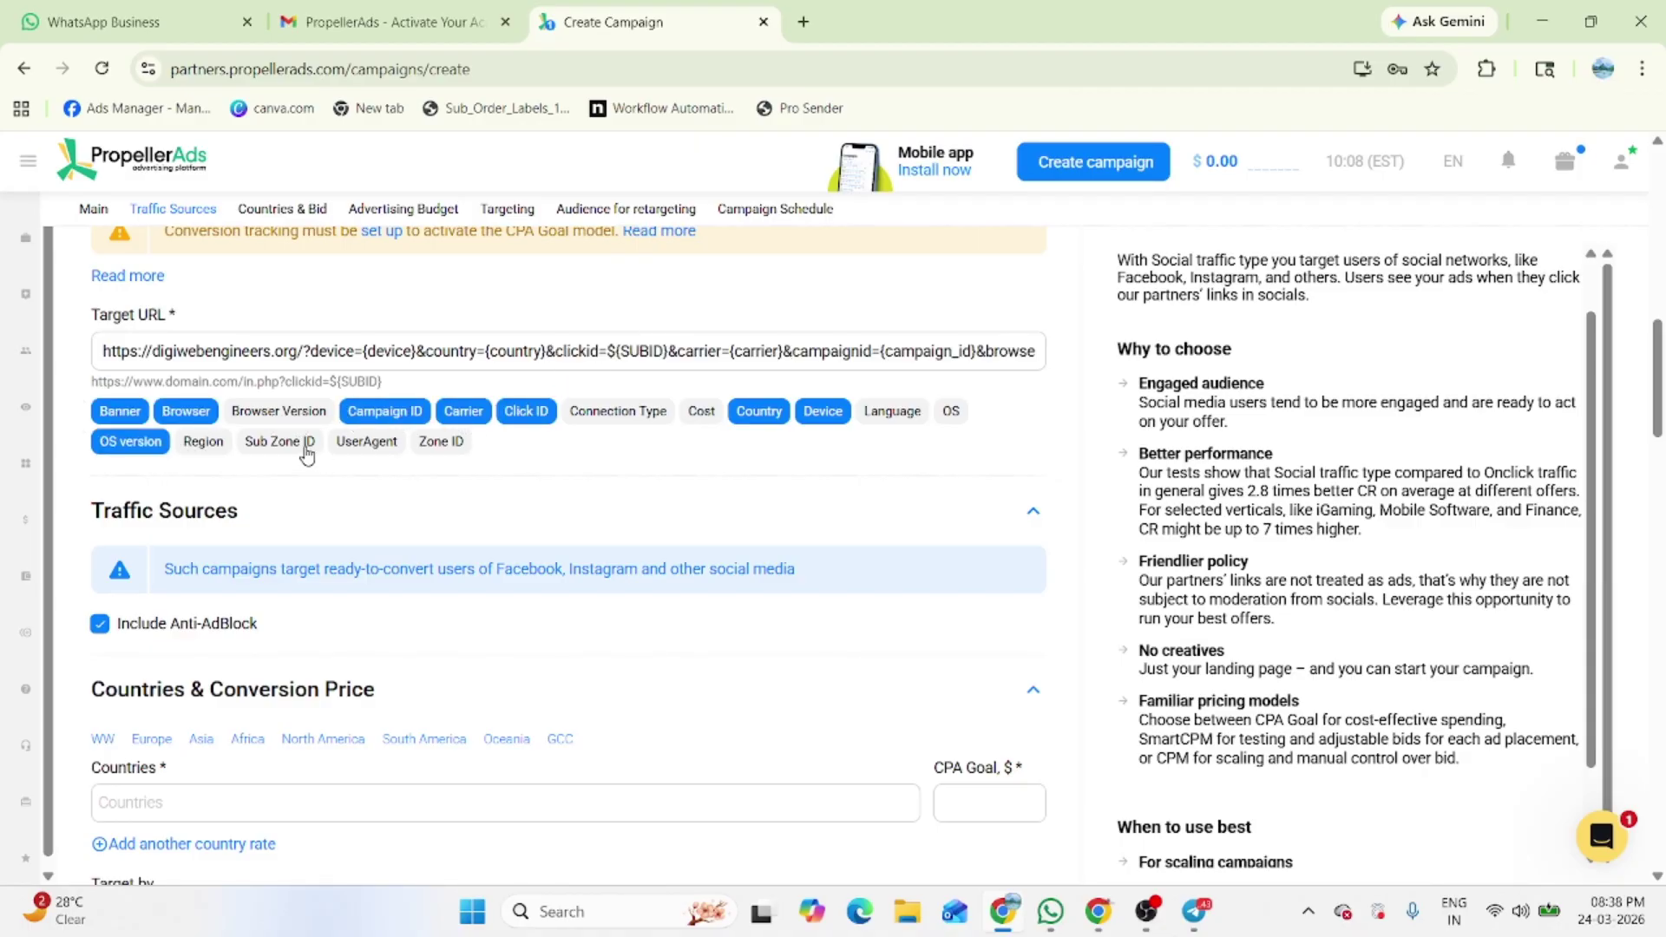
click(365, 441)
click(454, 444)
click(891, 413)
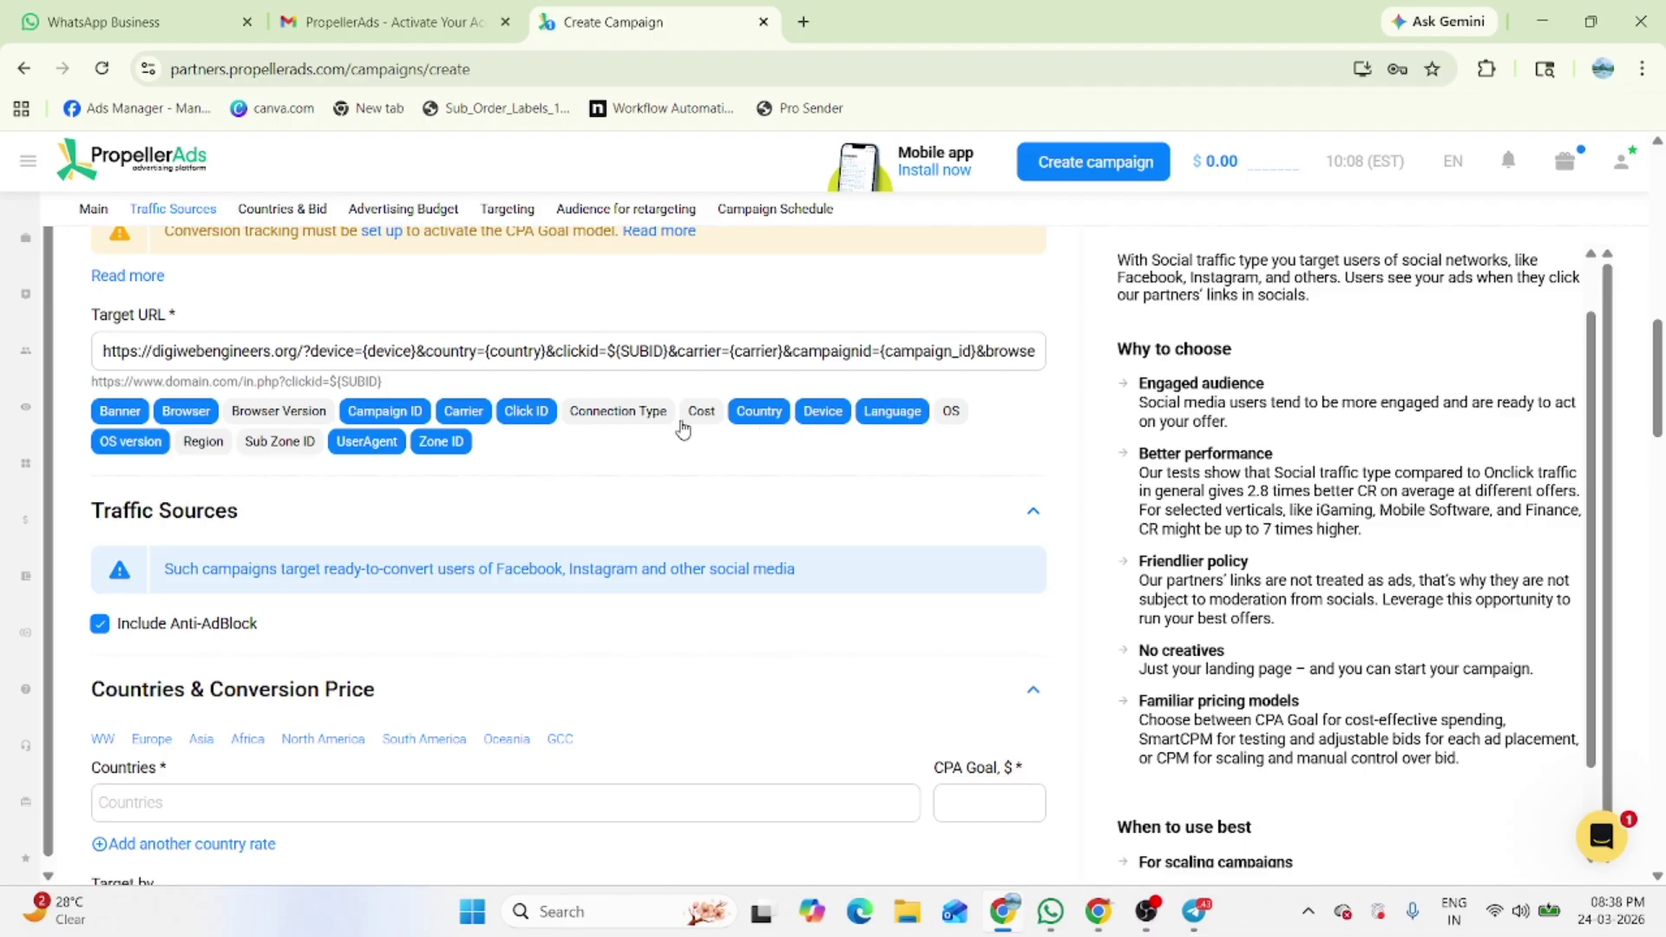
click(618, 413)
click(701, 413)
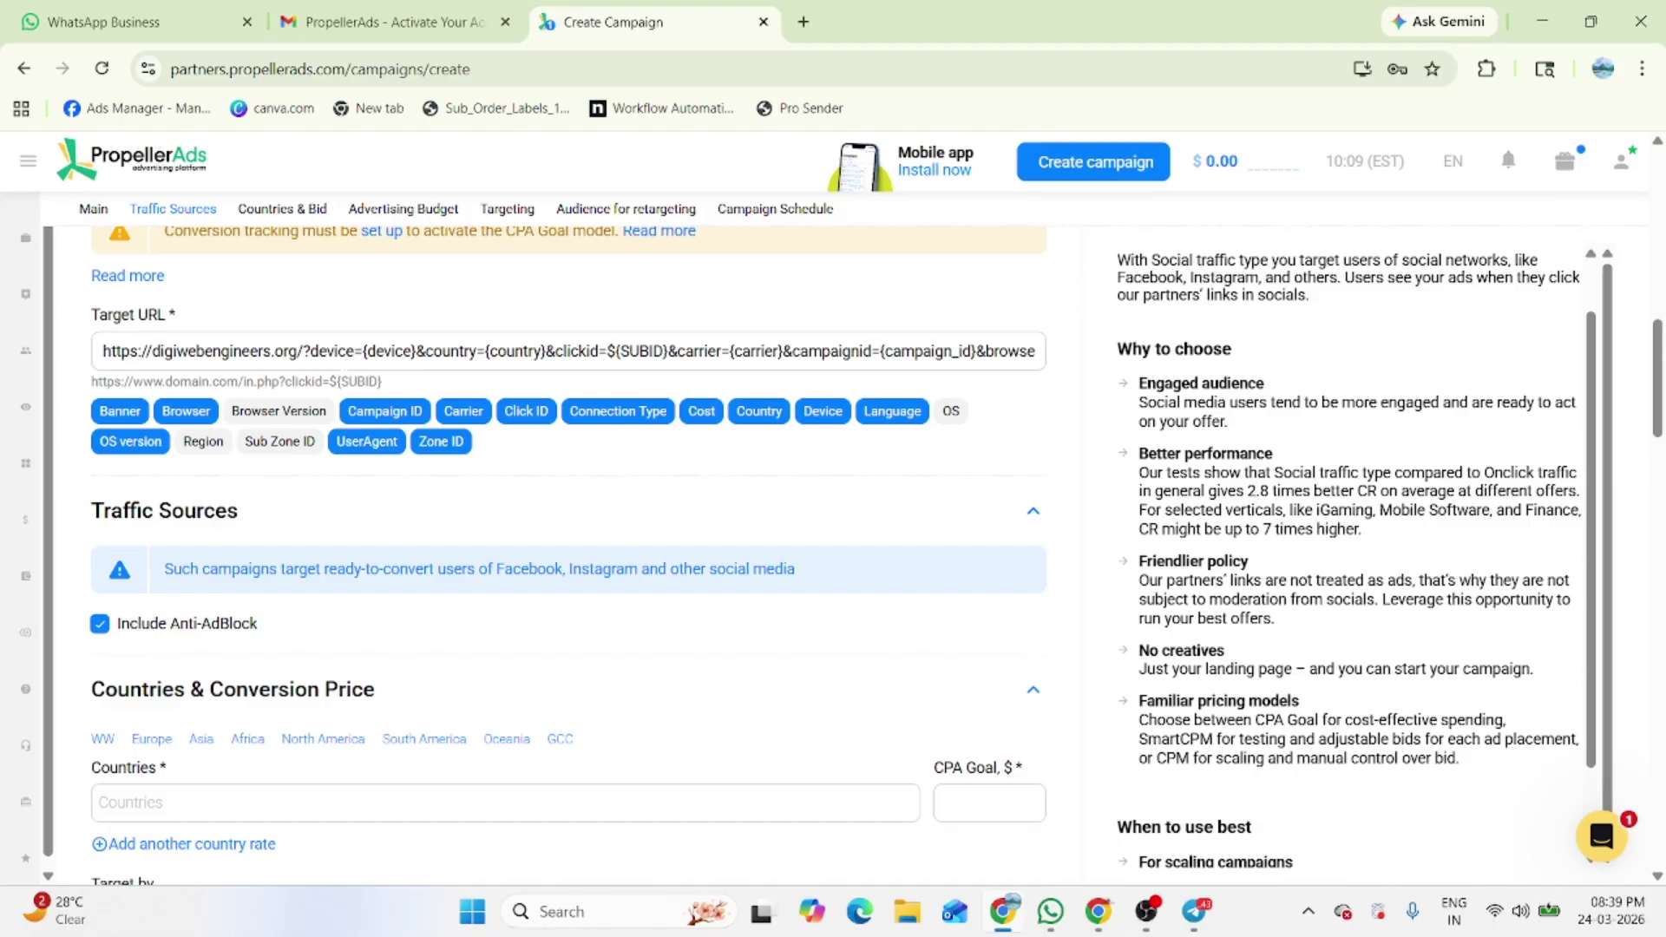
Try the Europe country preset and set the campaign's target countries to the Africa preset.
scroll(360, 326, down, 3)
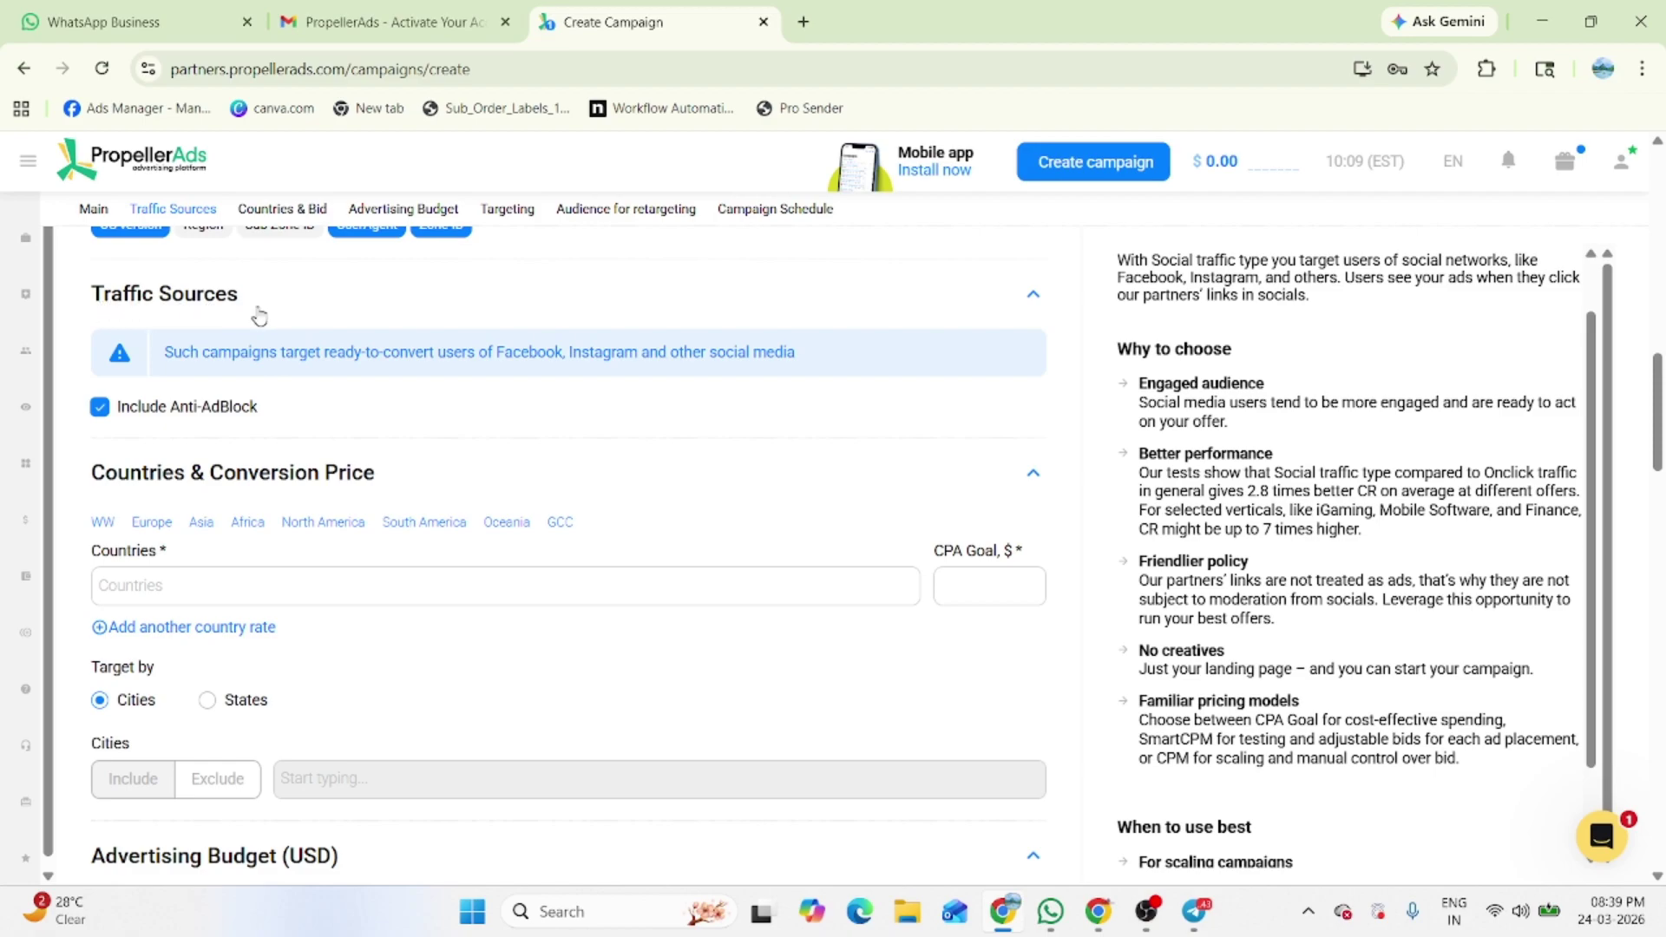
scroll(256, 316, down, 1)
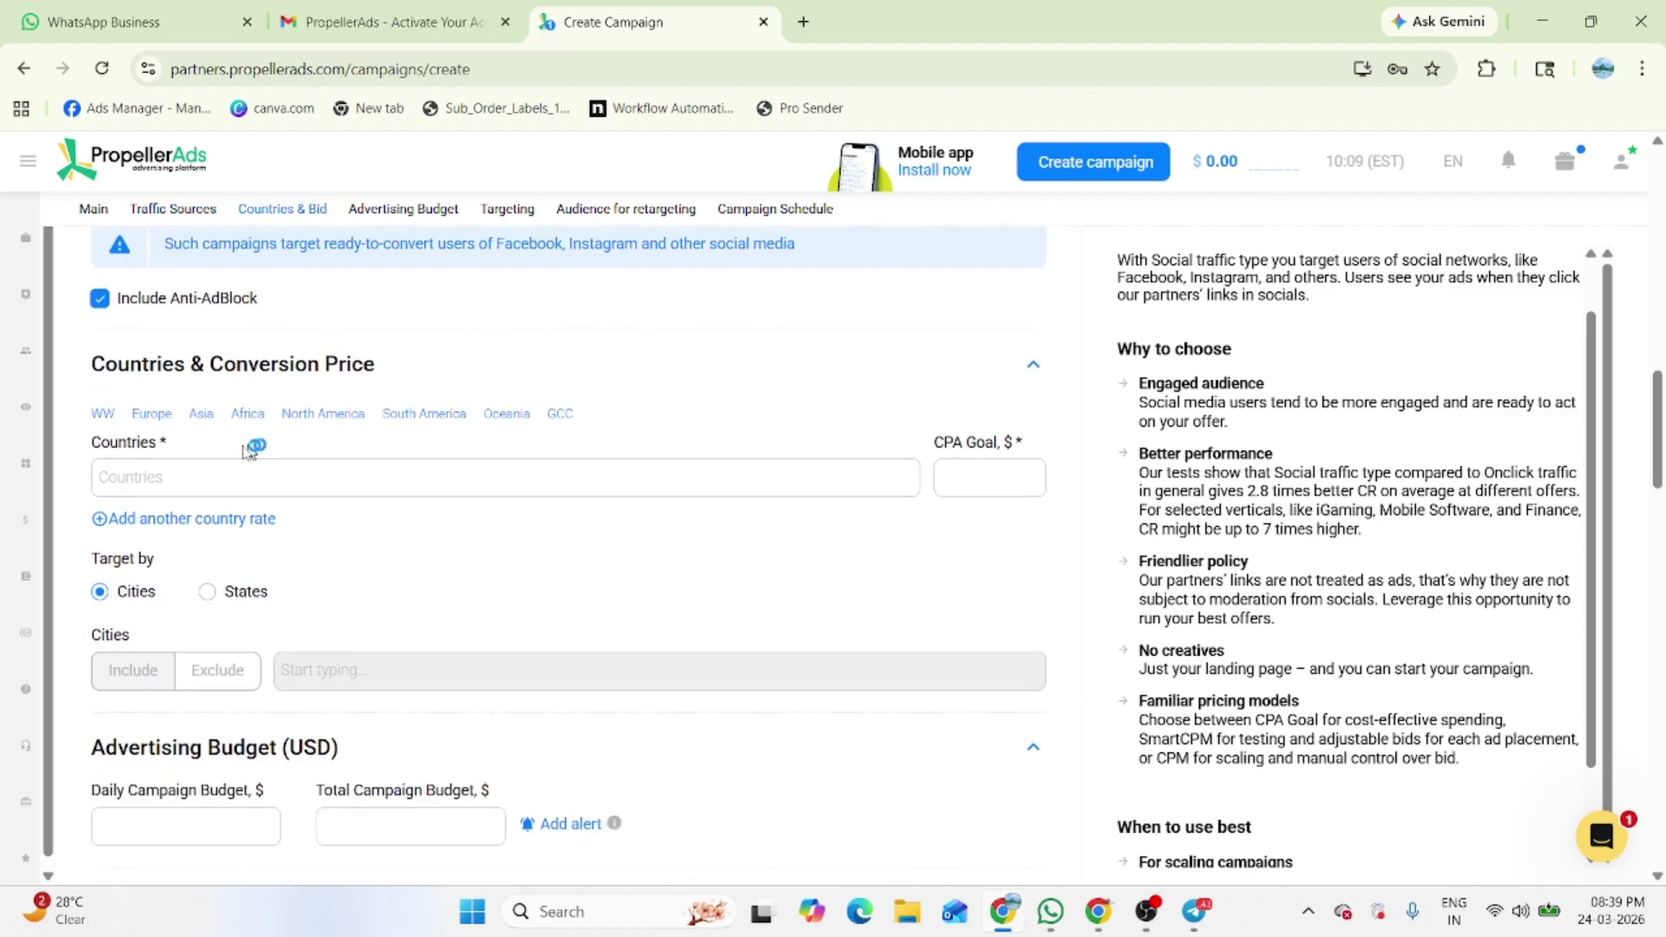
click(184, 477)
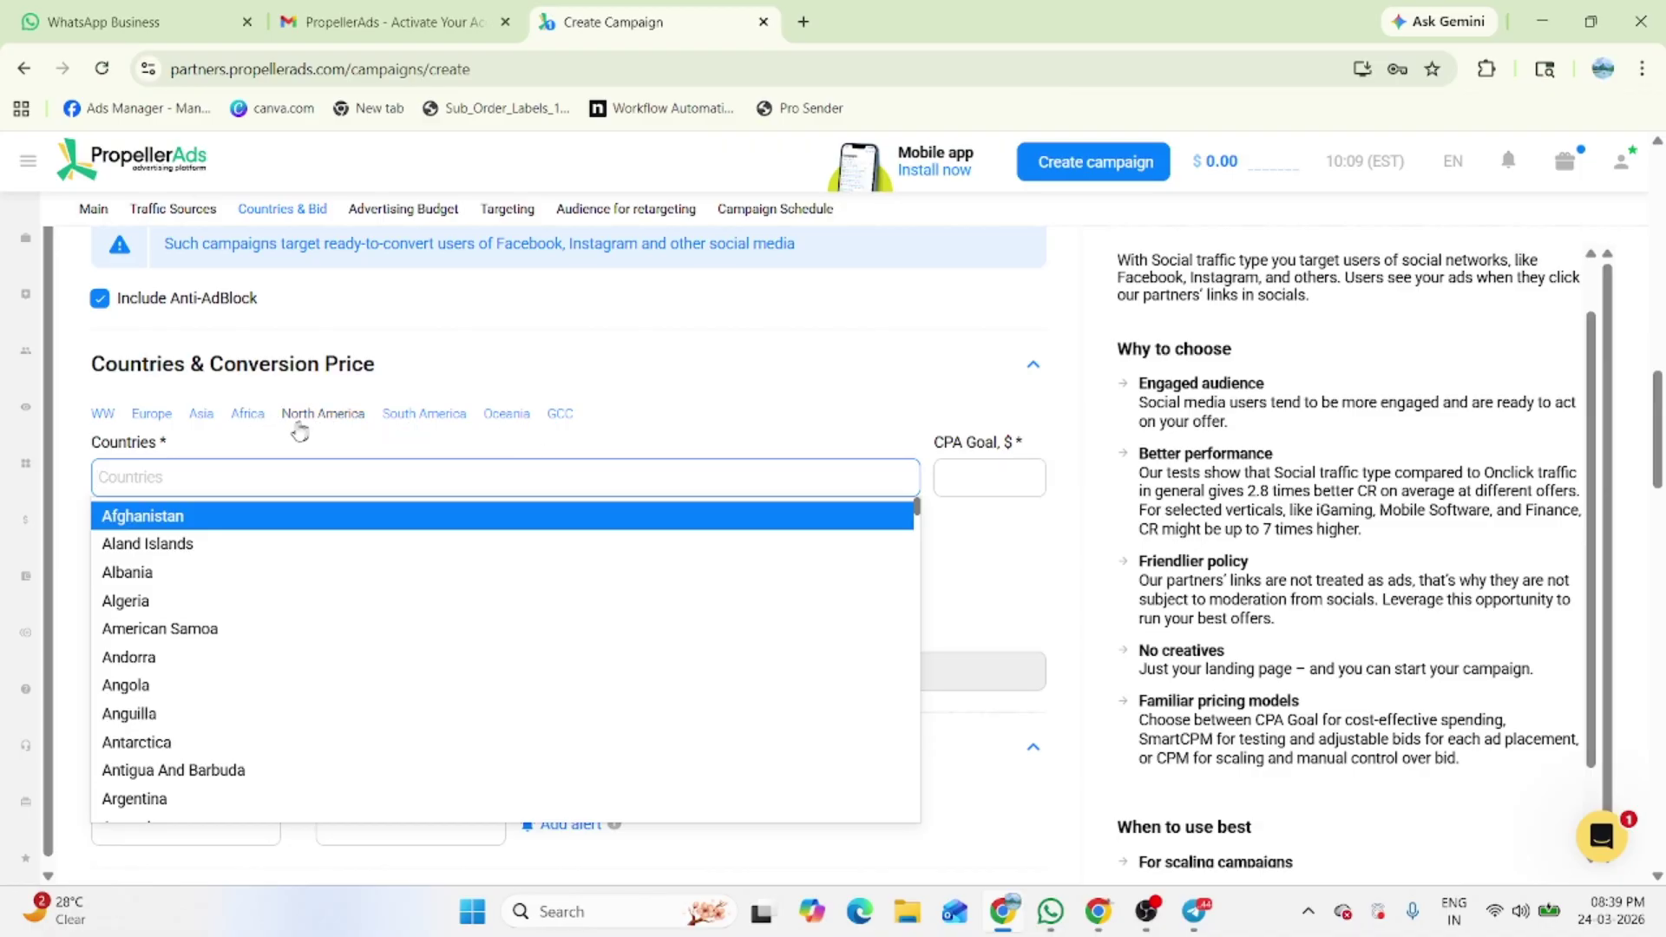
click(249, 416)
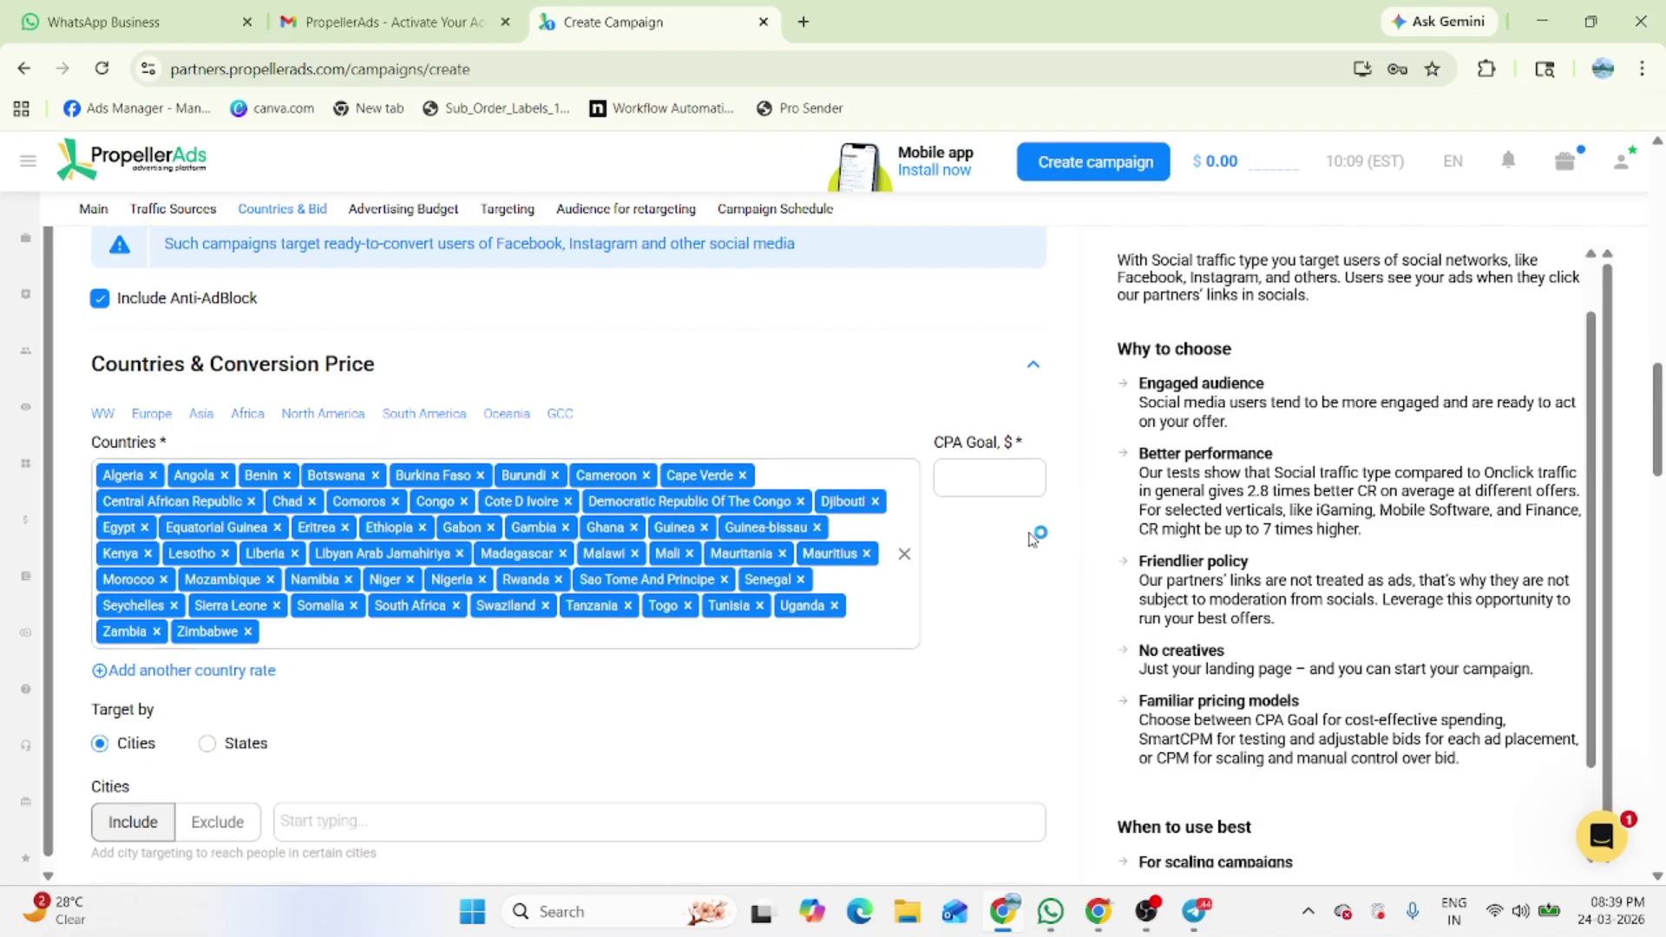
click(155, 416)
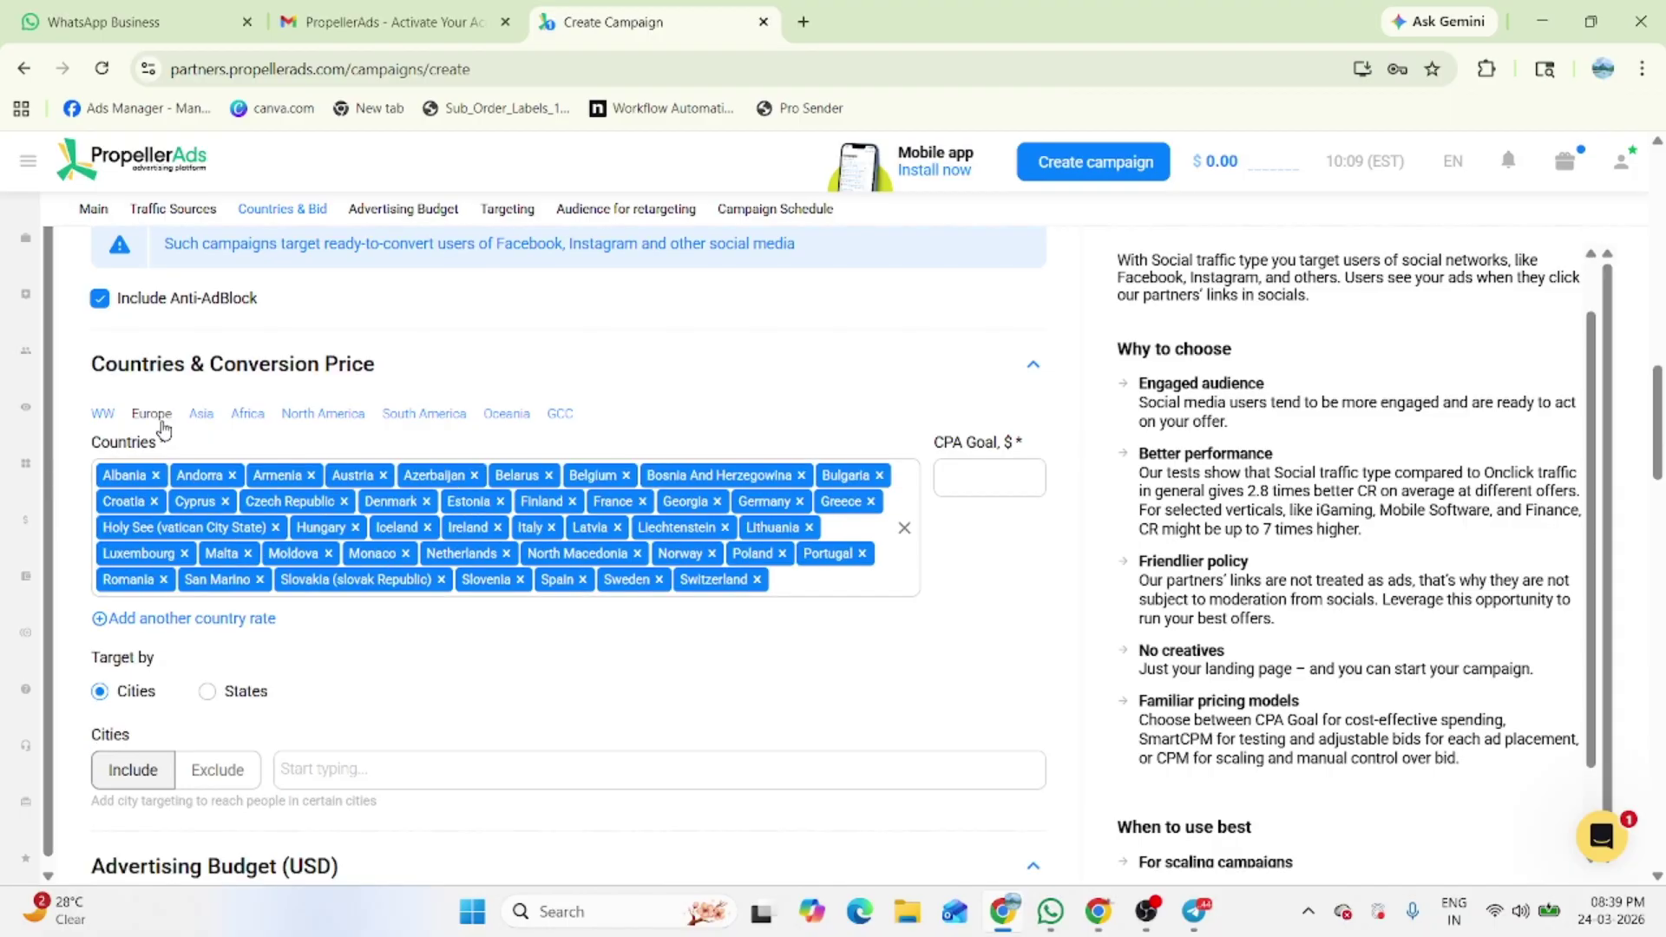
click(241, 420)
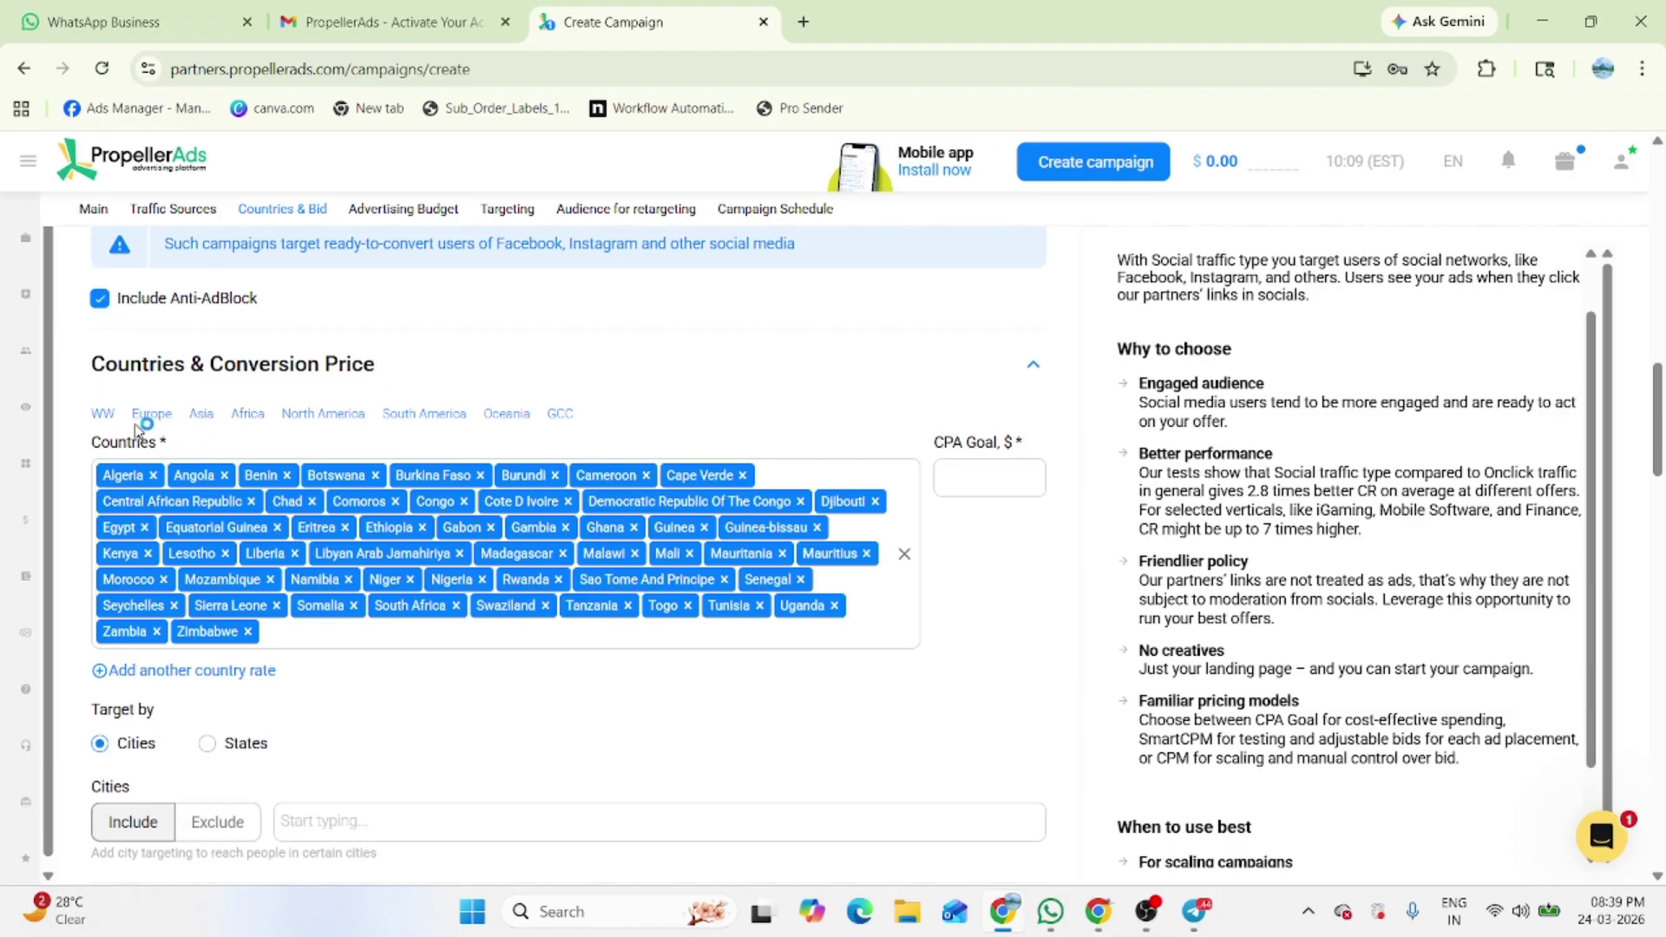
Set the CPA goal for the selected African countries to $5.
click(971, 477)
click(976, 573)
scroll(979, 544, down, 3)
scroll(979, 544, up, 1)
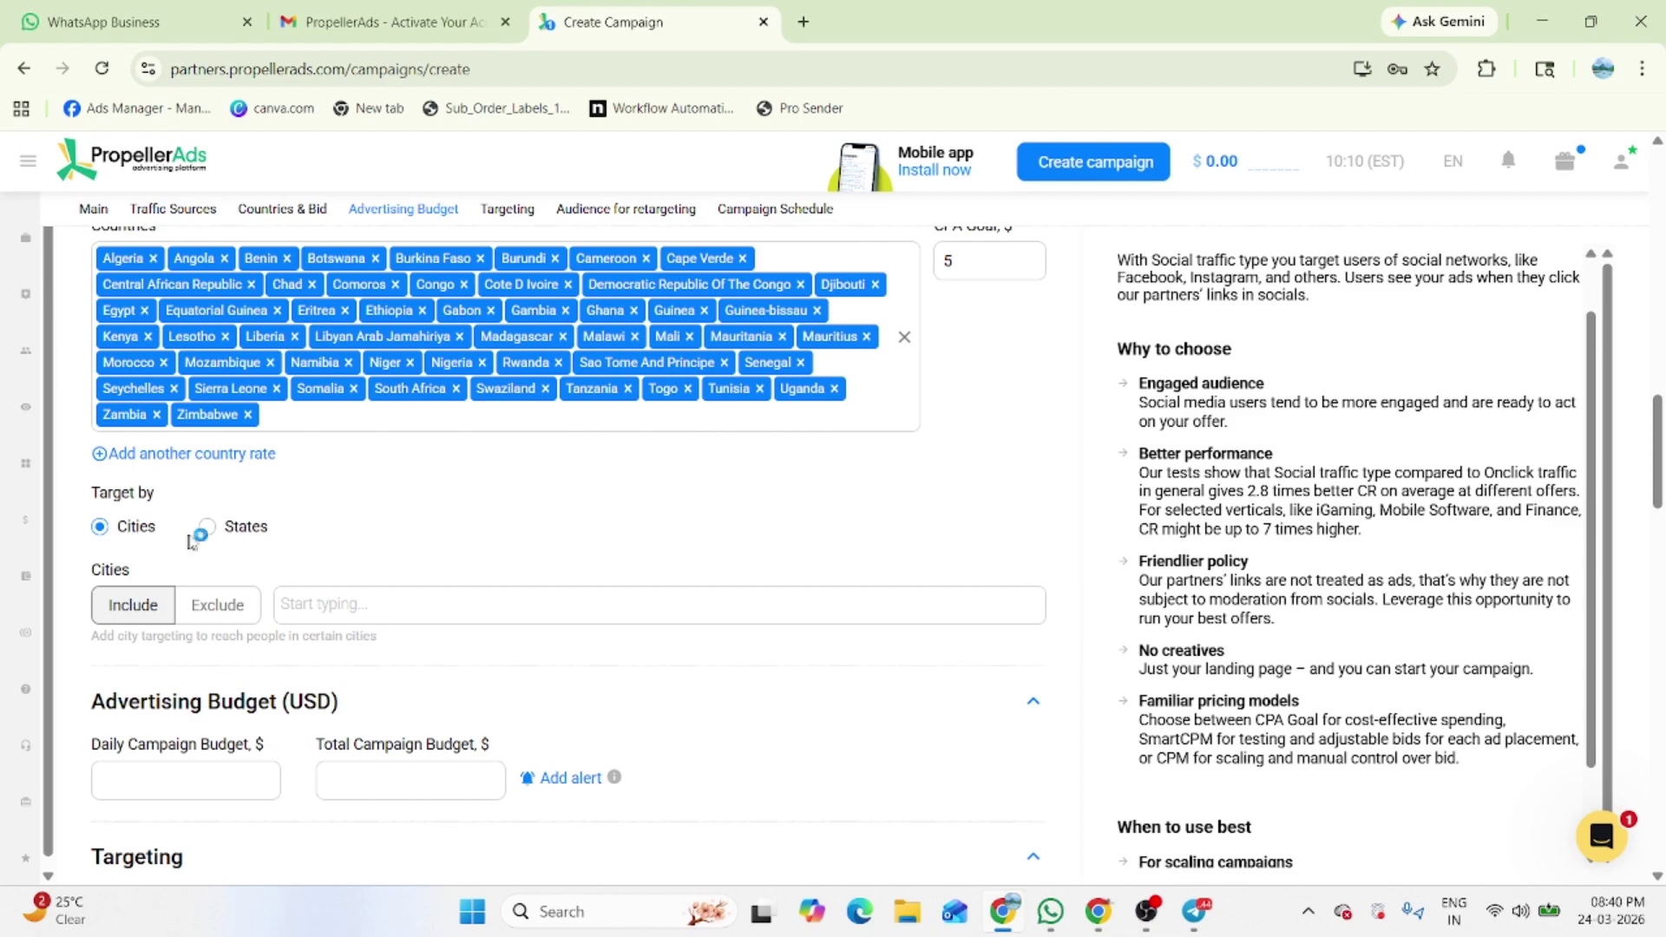
scroll(231, 555, down, 3)
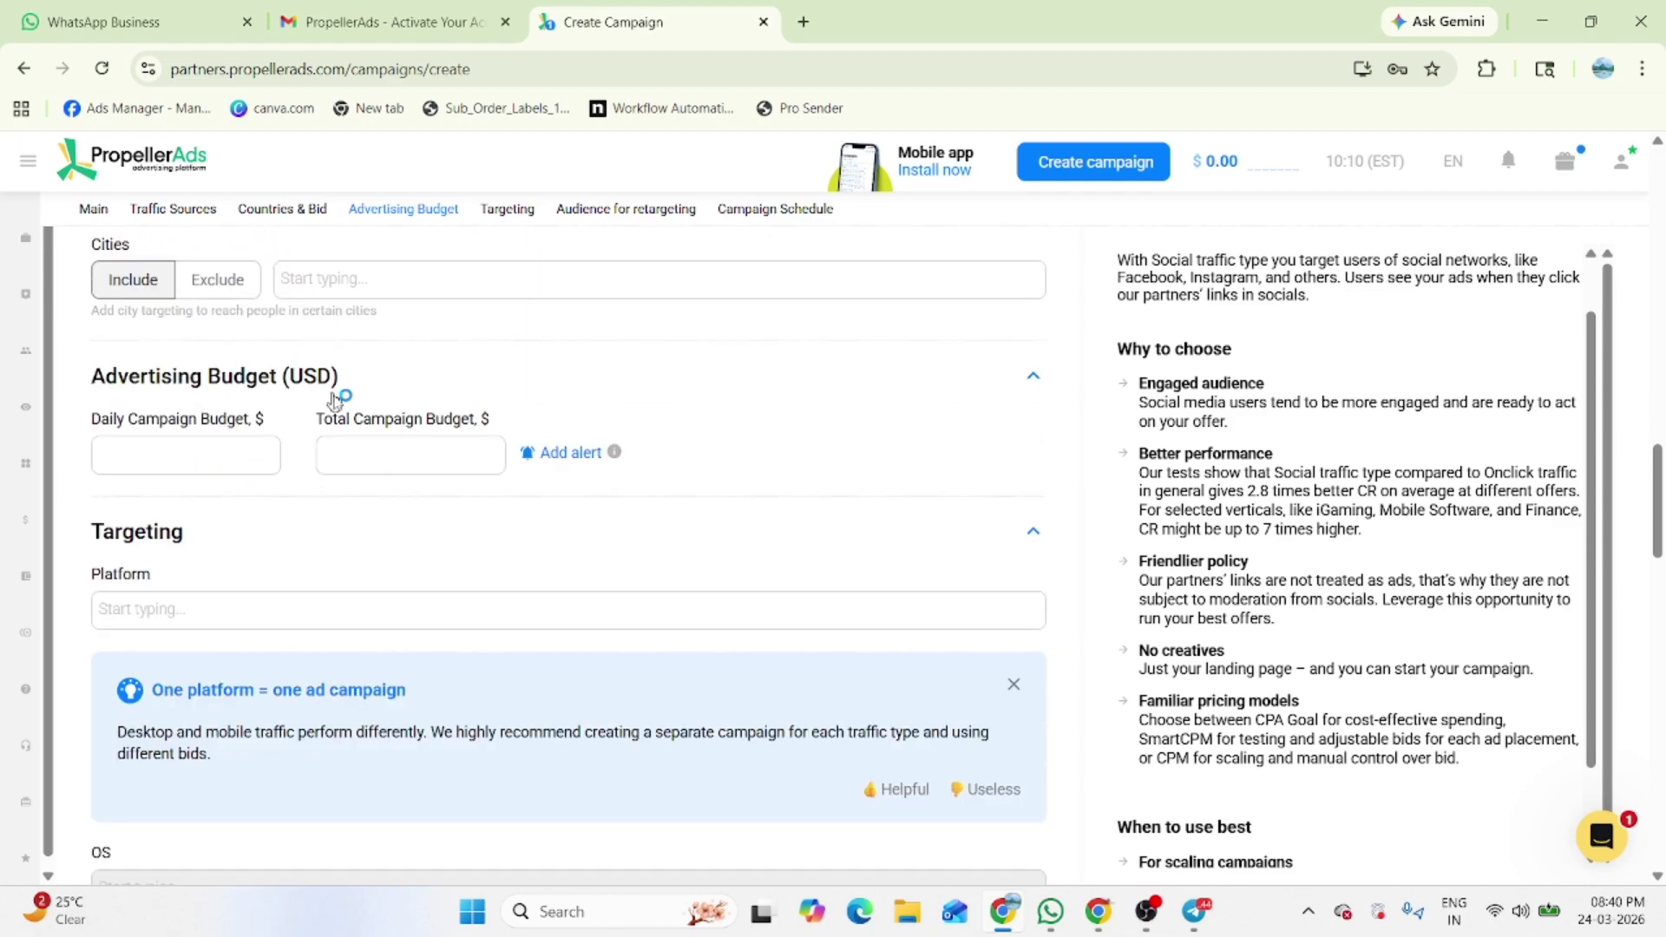
Set both the daily campaign budget and the total campaign budget to $500.
click(101, 456)
text(1)
key(BackSpace)
text(500)
click(409, 459)
text(5000)
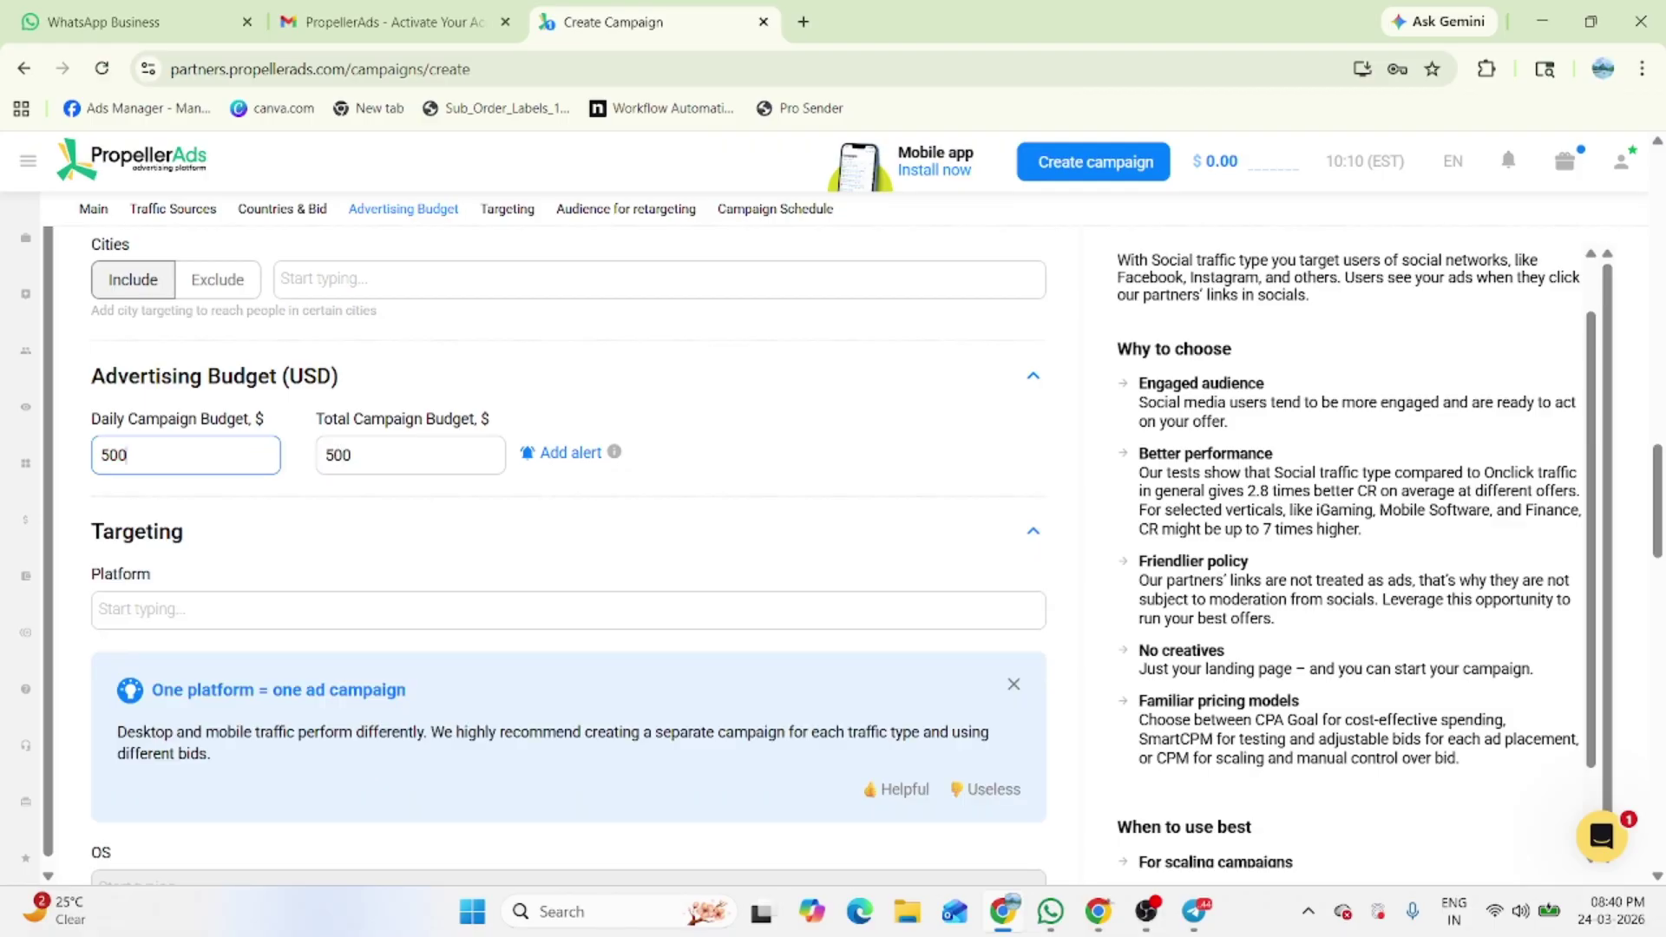
click(264, 461)
Target the campaign to the Mobile platform and the iOS operating system.
scroll(583, 476, down, 1)
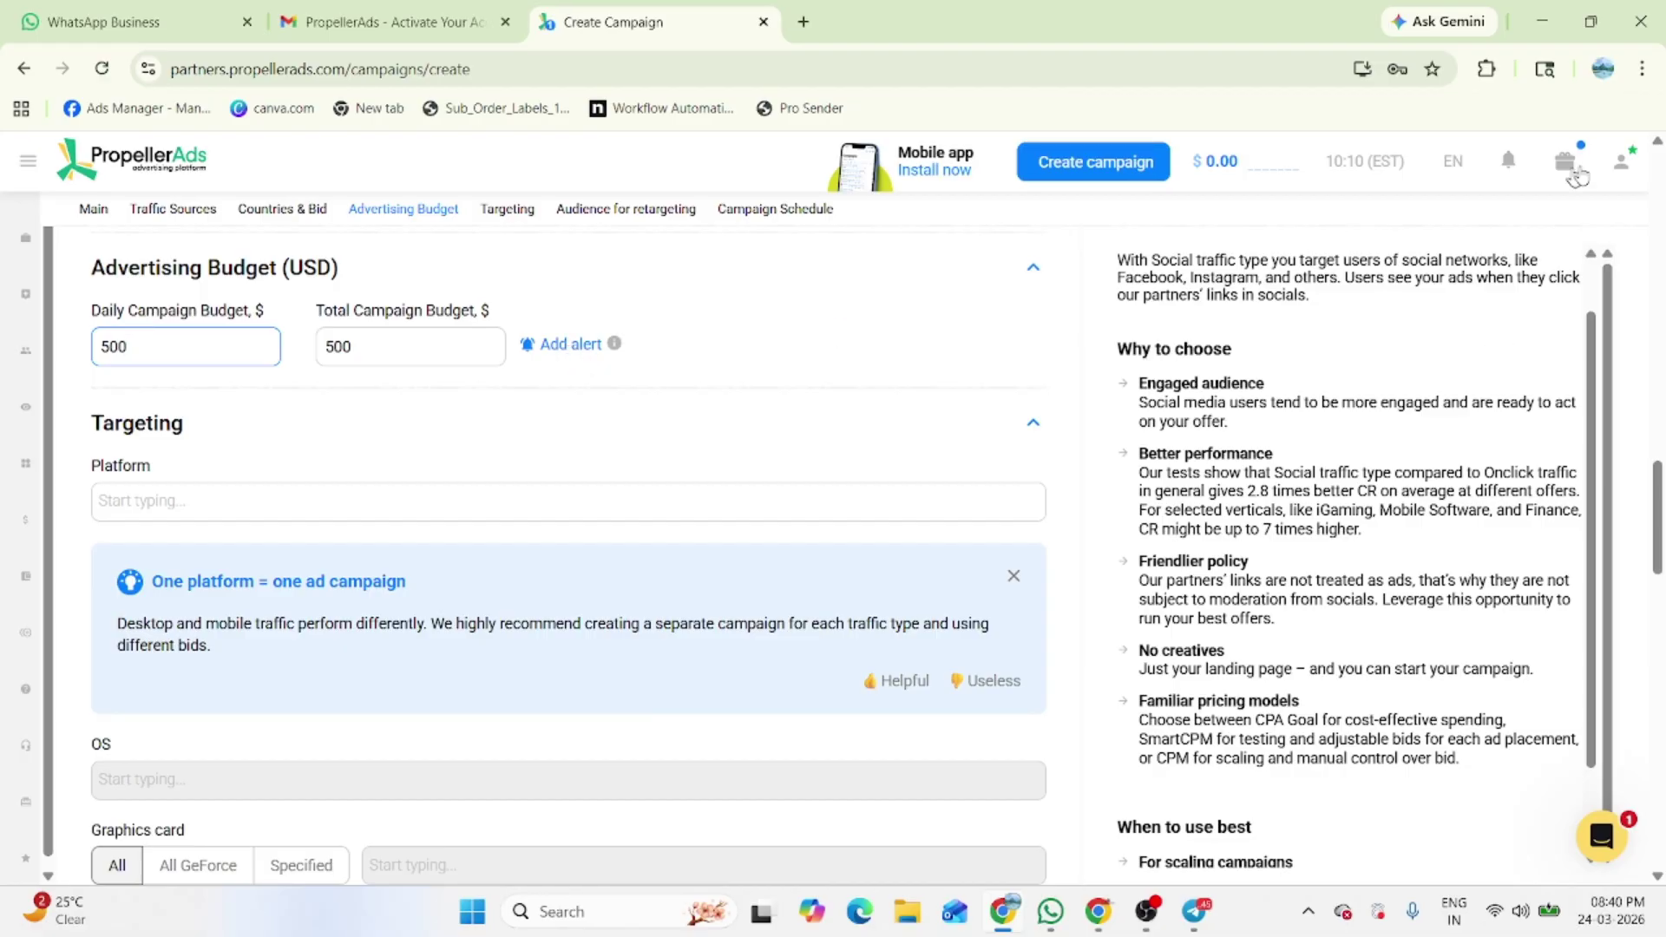
click(156, 503)
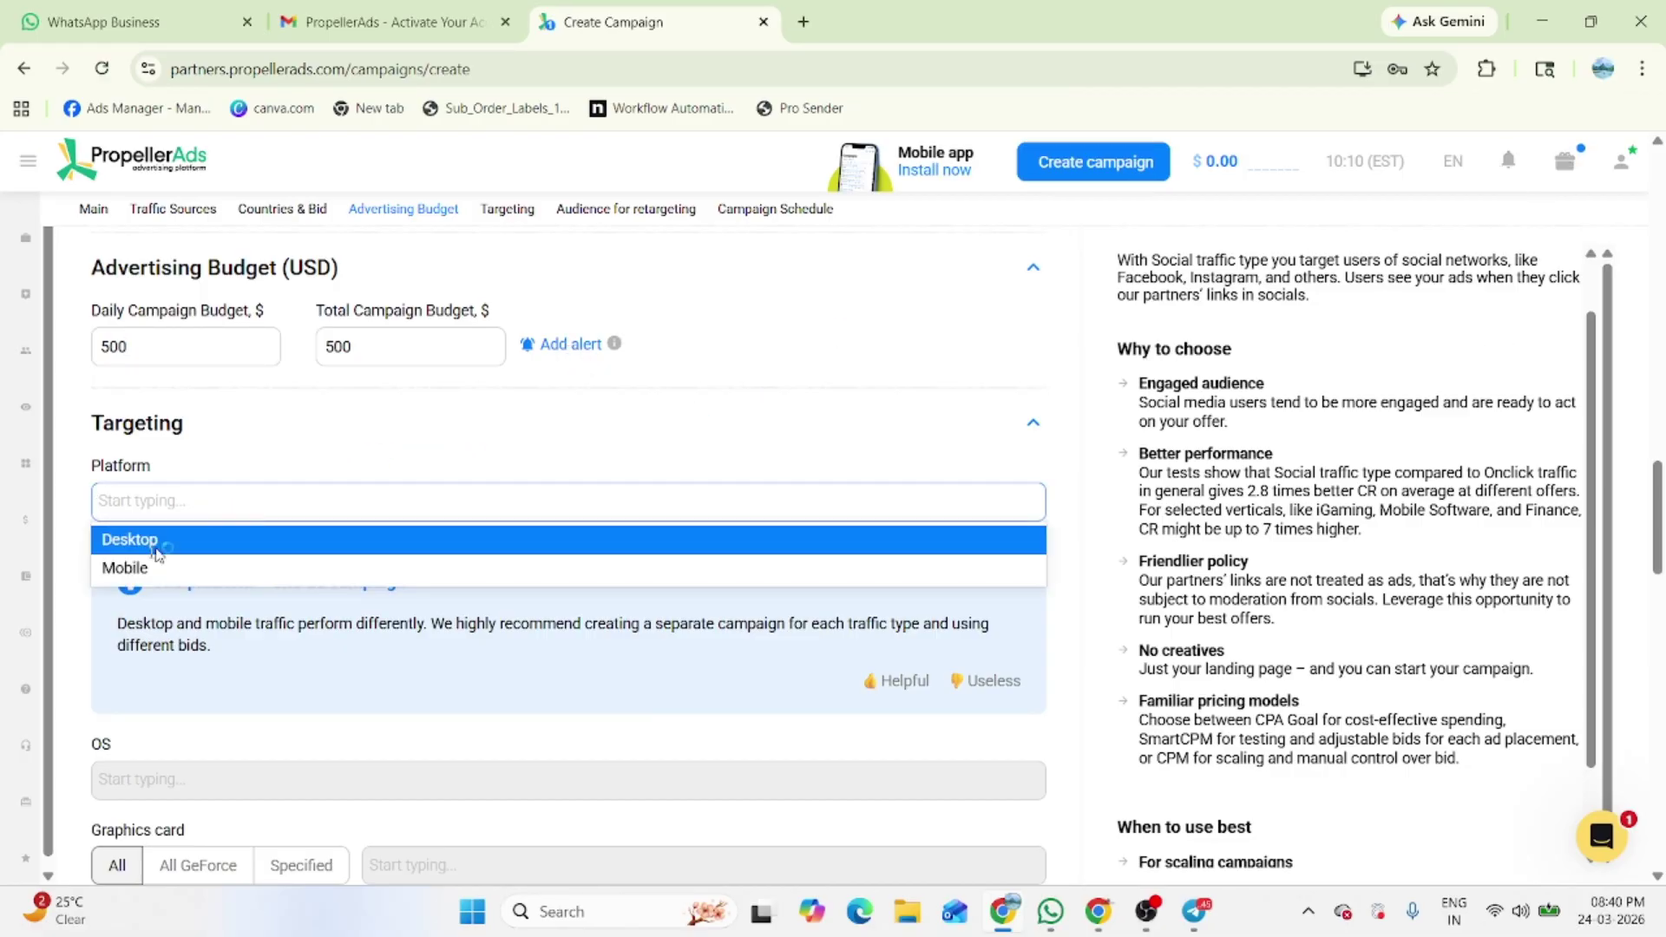
click(135, 565)
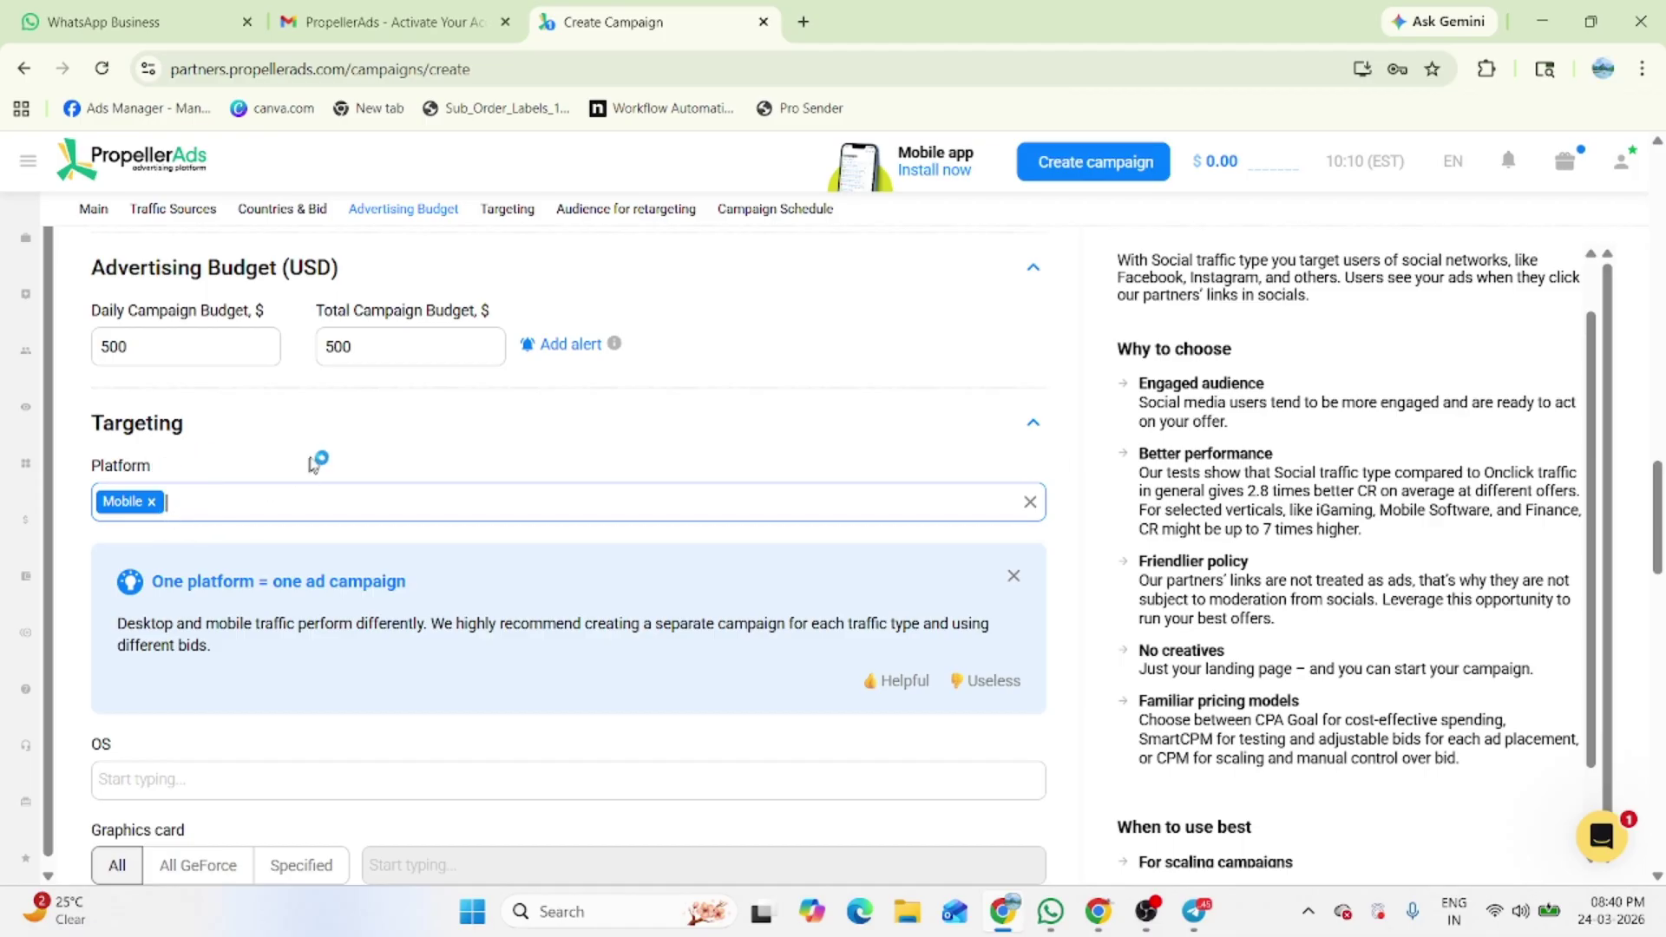
scroll(314, 457, down, 2)
scroll(316, 446, down, 2)
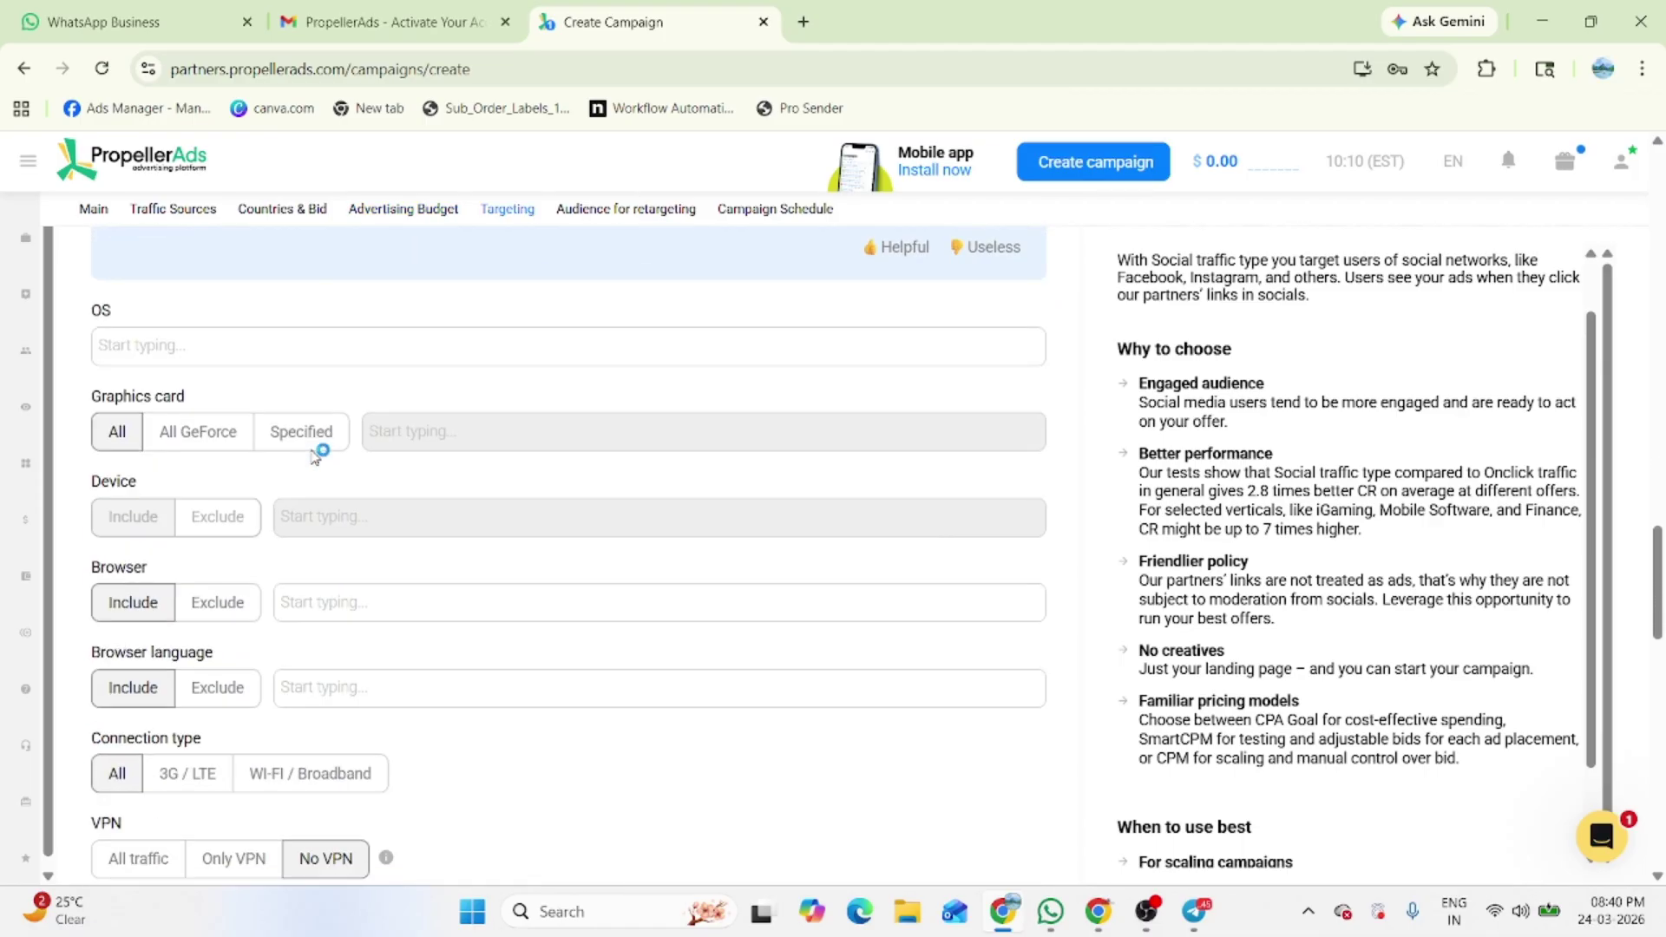
click(152, 361)
click(217, 440)
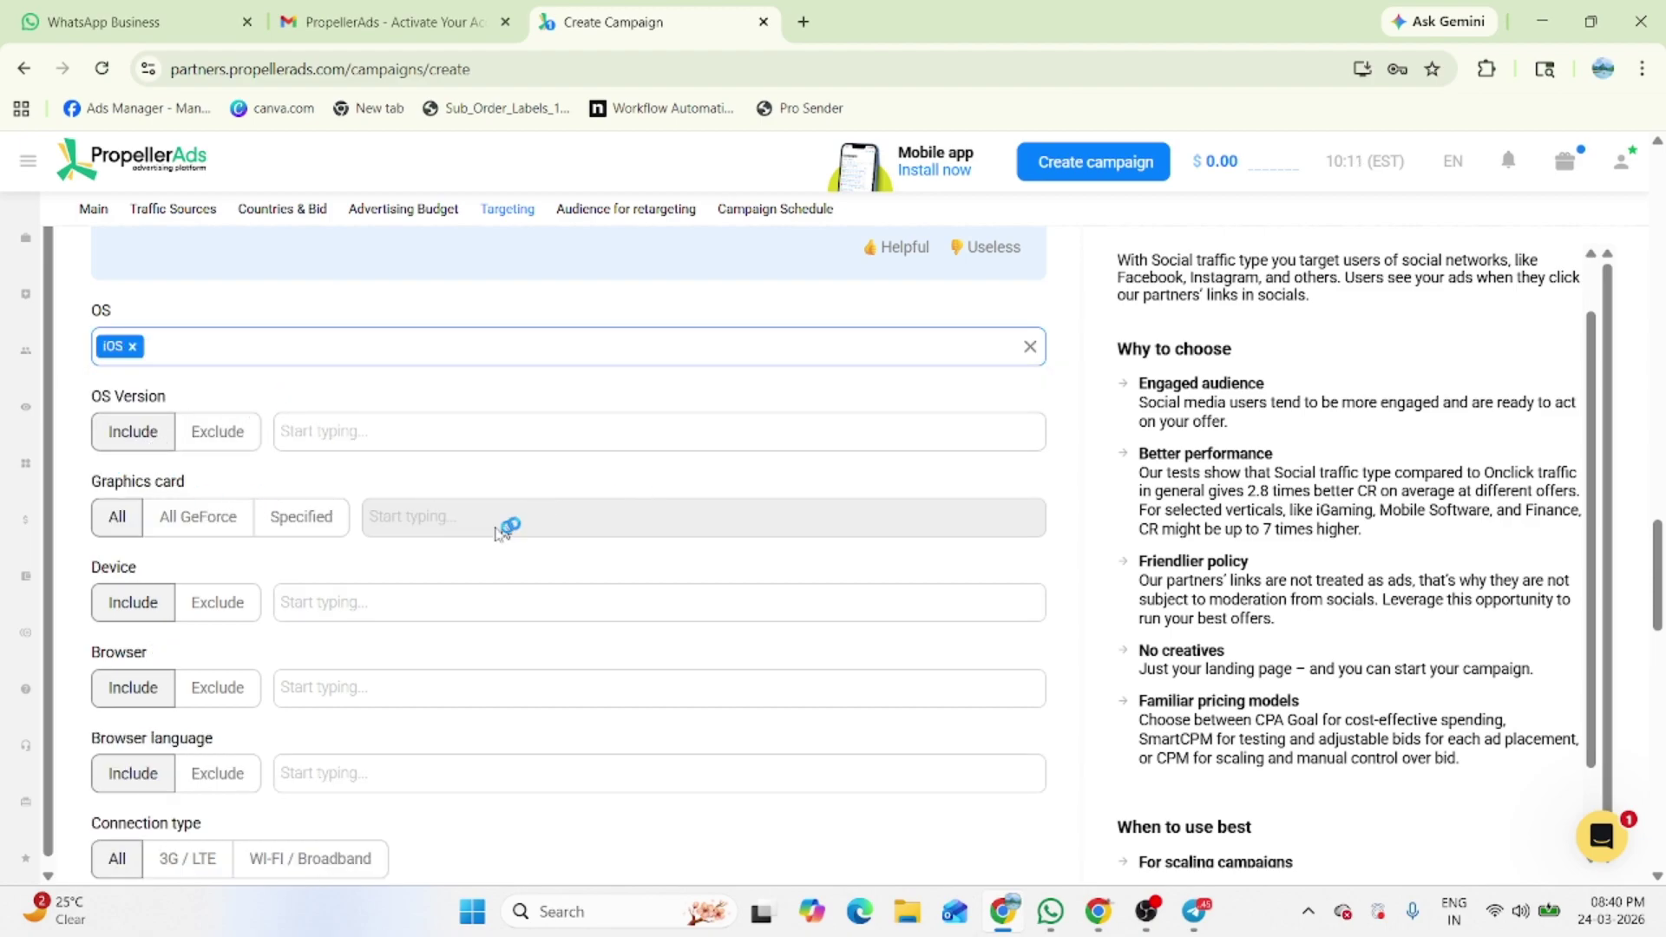
Try collecting a retargeting audience of users who completed conversions, and return the setting to Do not collect.
scroll(204, 616, down, 1)
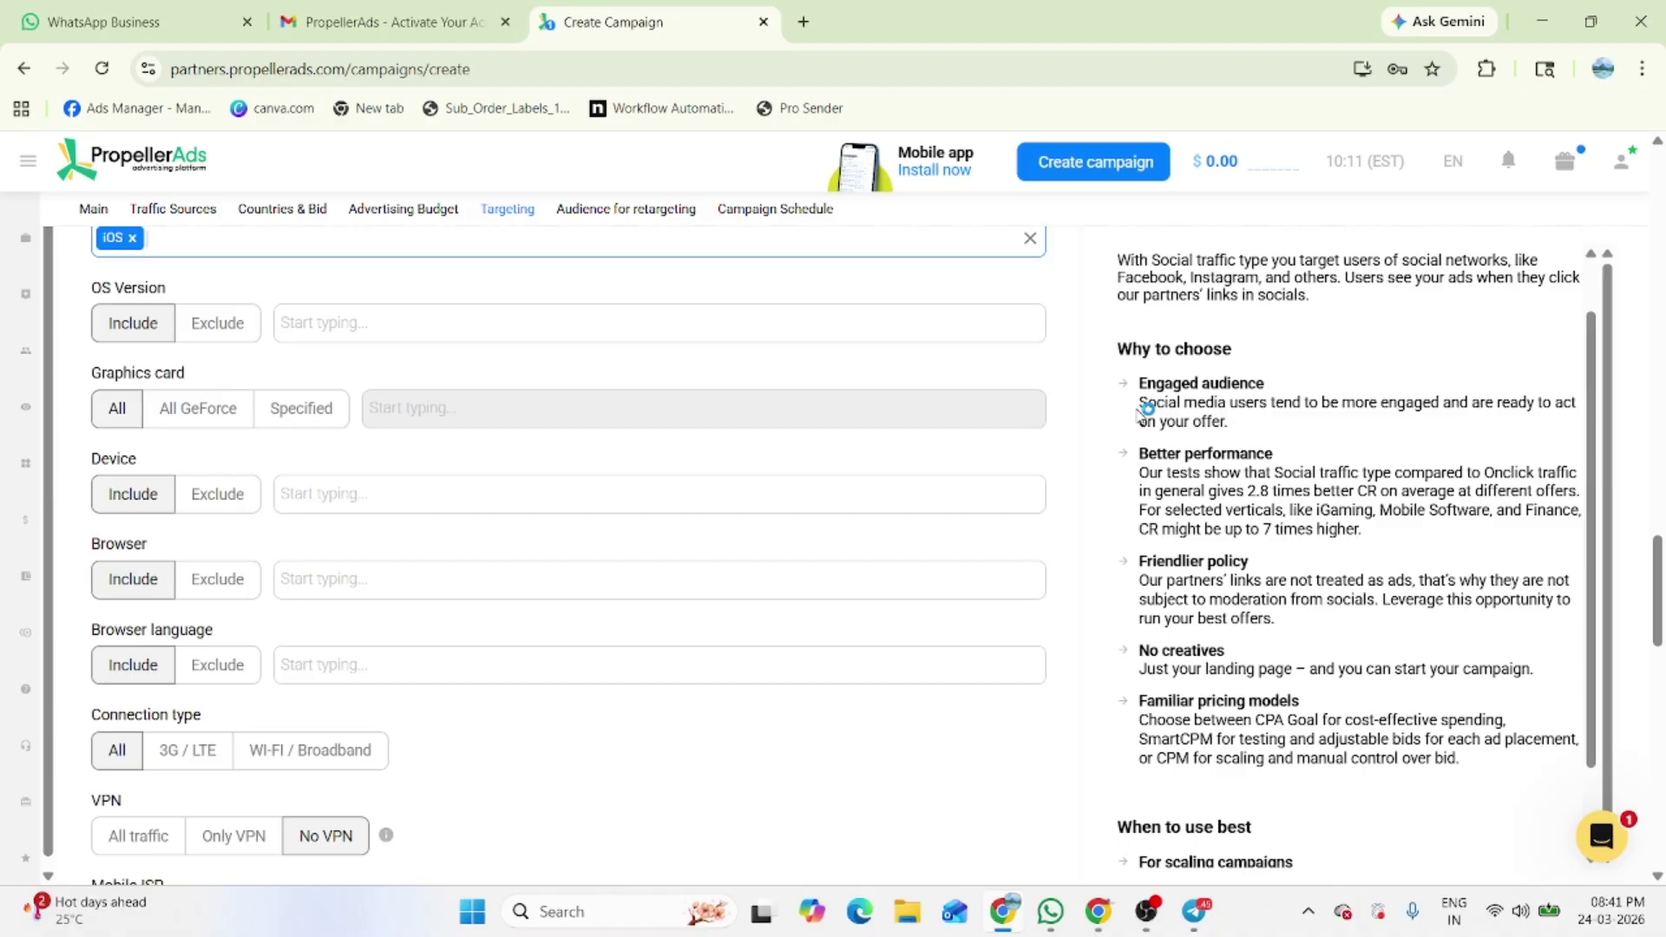
scroll(1139, 415, down, 1)
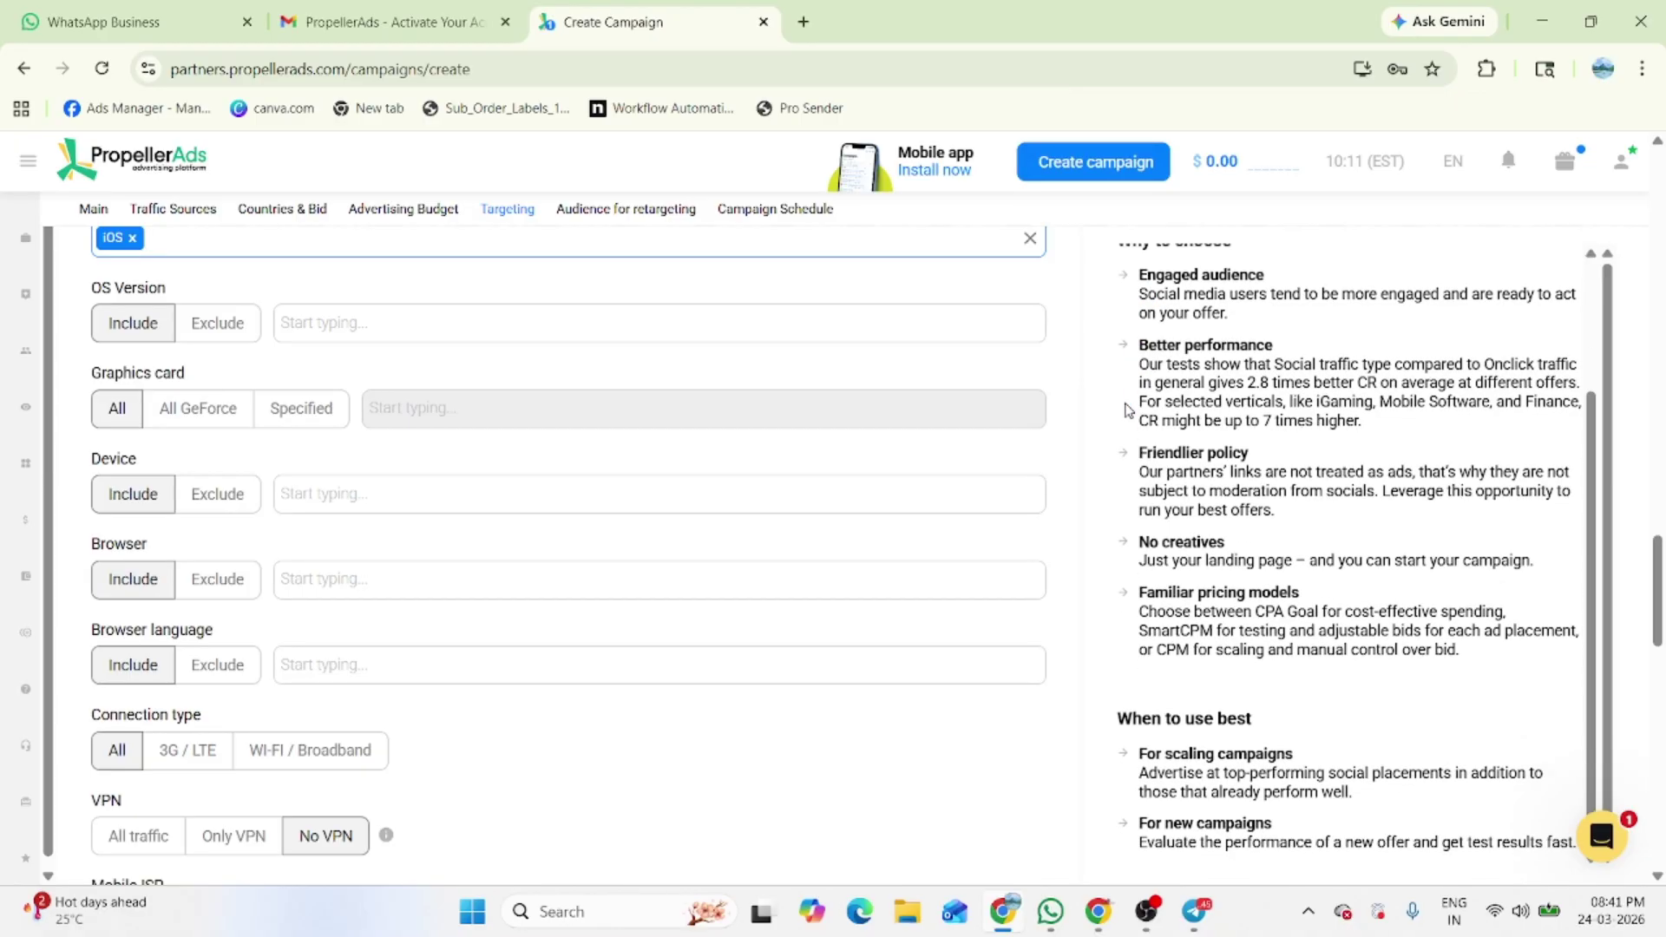
scroll(425, 362, down, 4)
scroll(425, 364, down, 3)
scroll(425, 364, down, 3)
scroll(213, 427, down, 3)
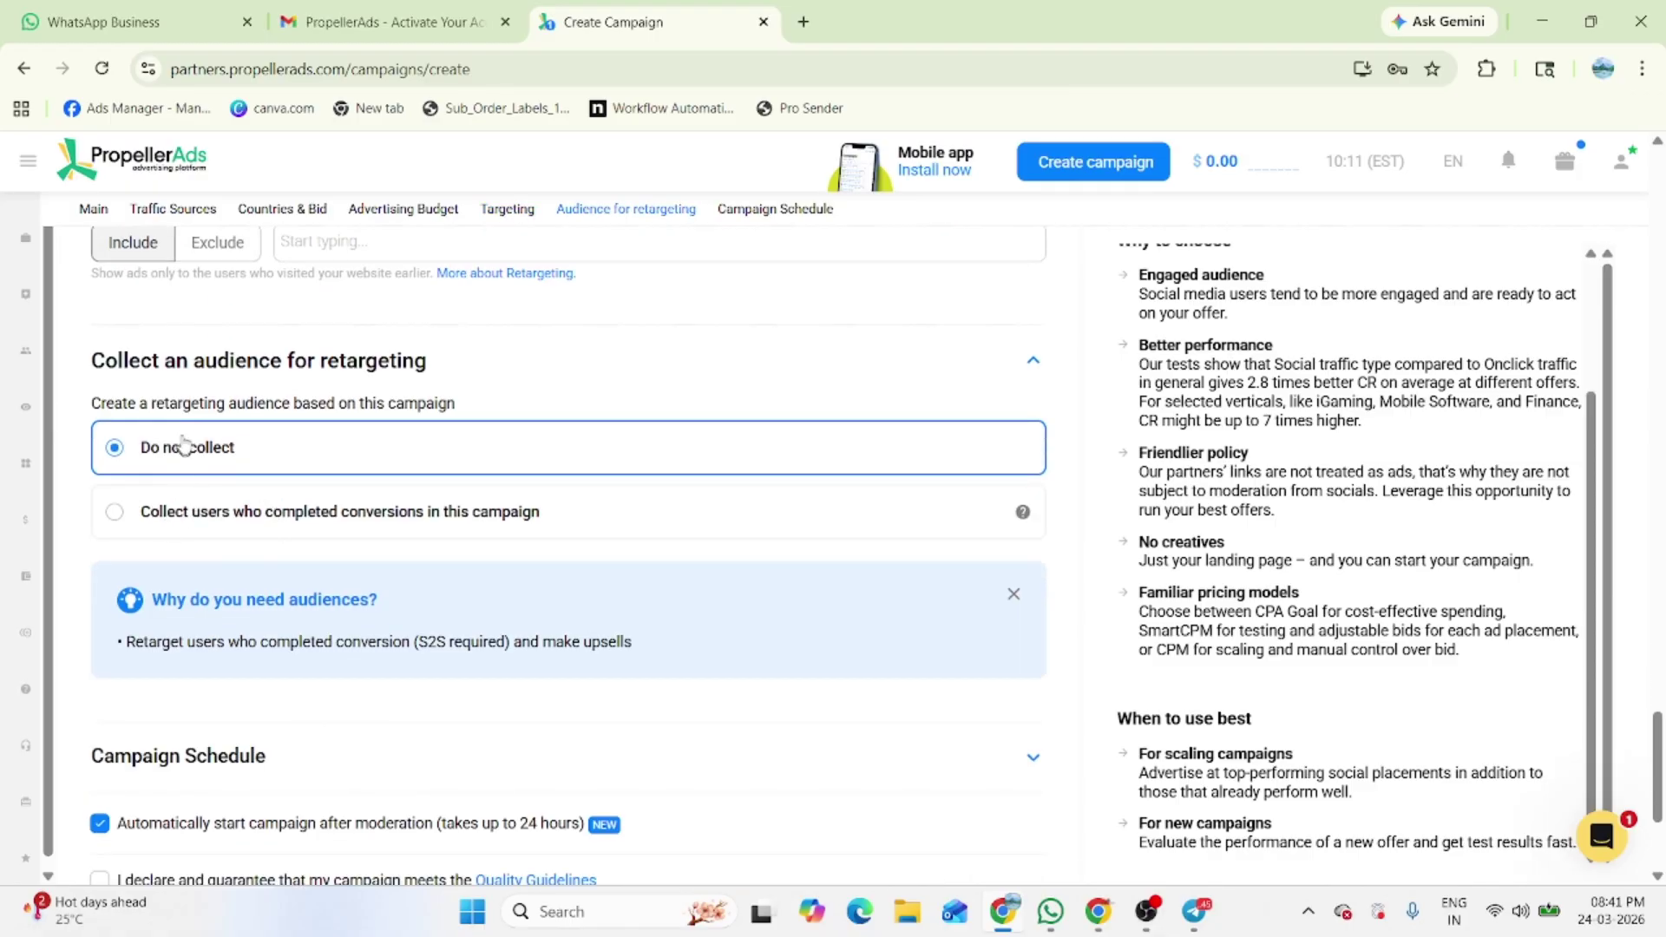
click(116, 514)
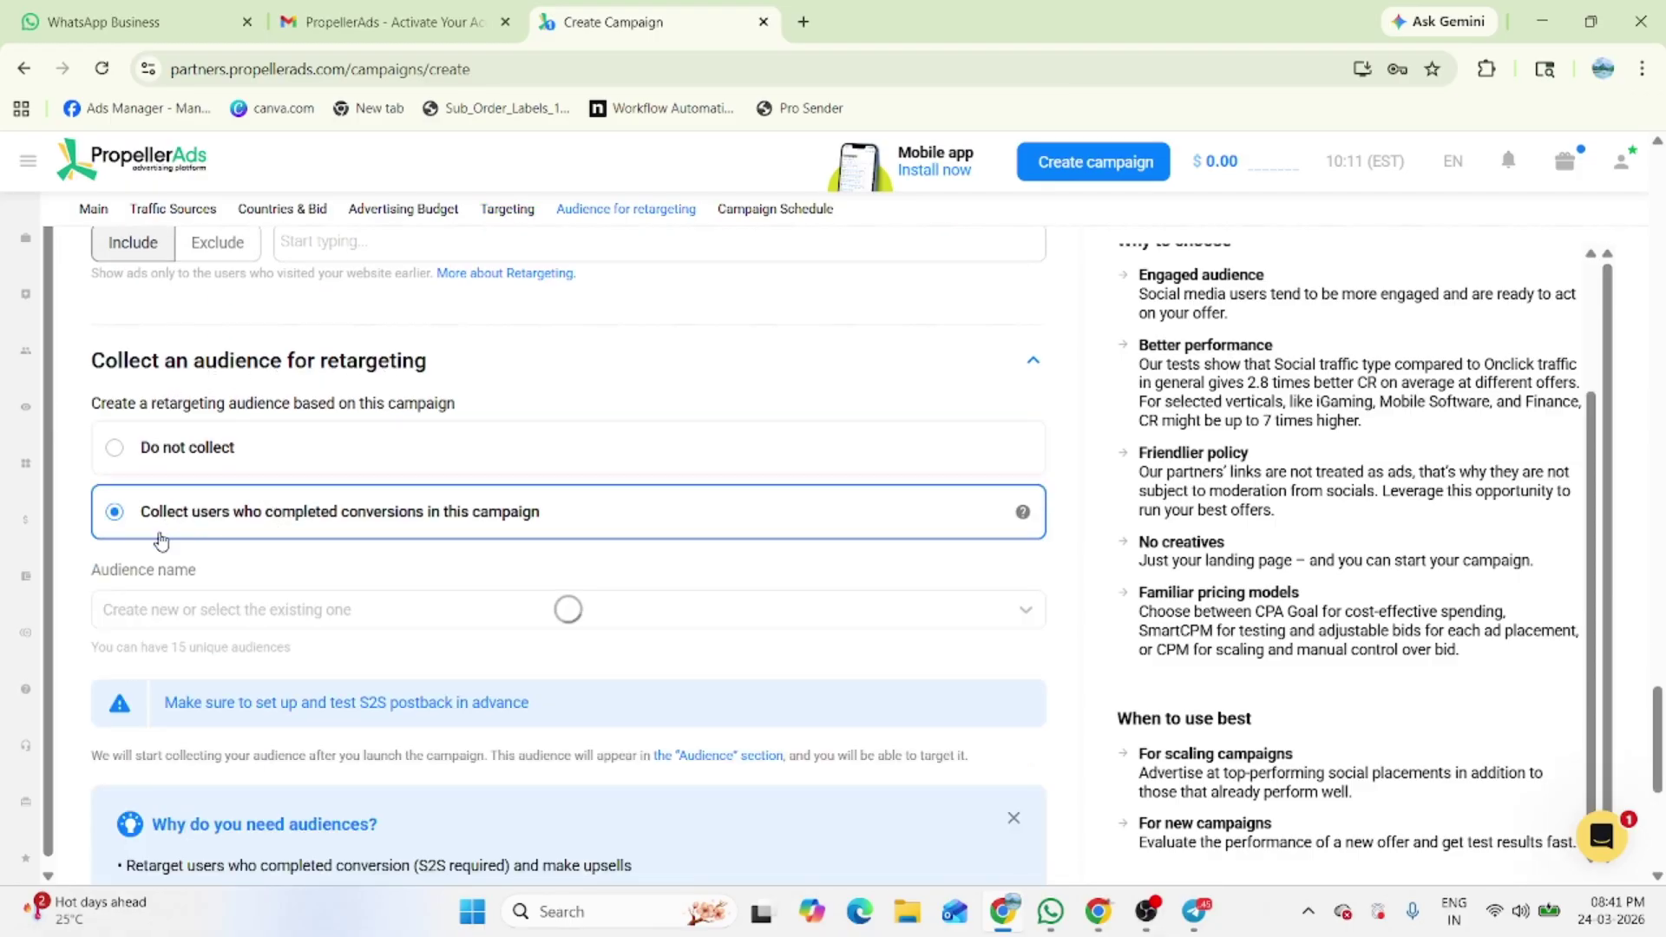
scroll(347, 546, down, 1)
click(301, 512)
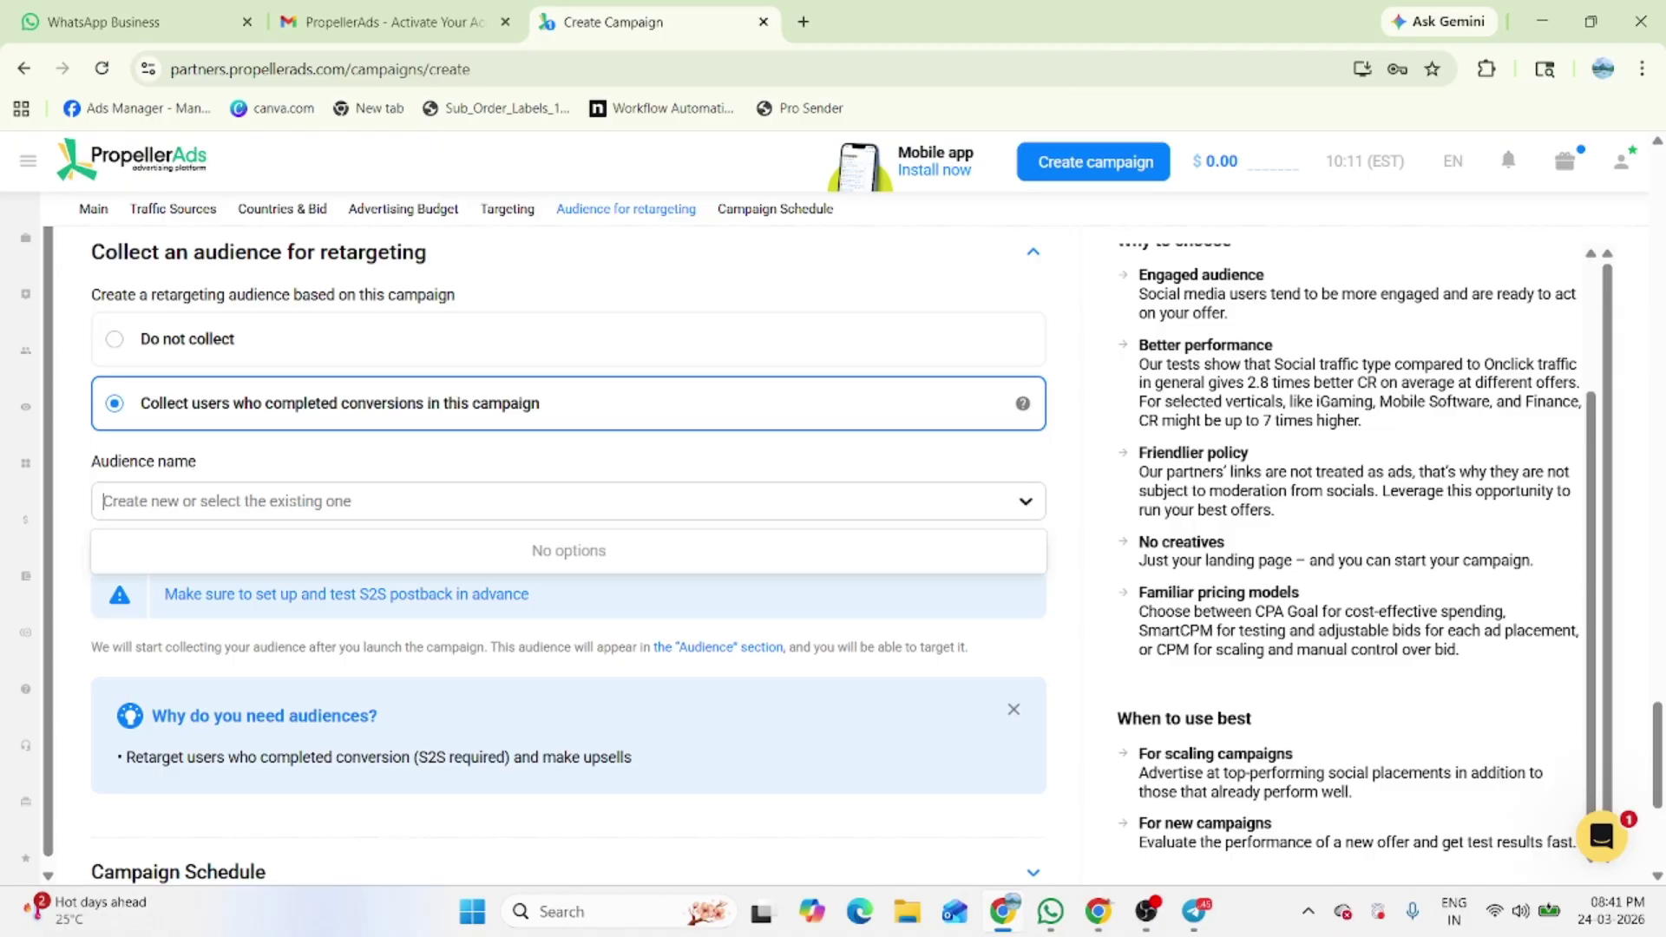
text(a)
click(216, 557)
scroll(541, 515, down, 3)
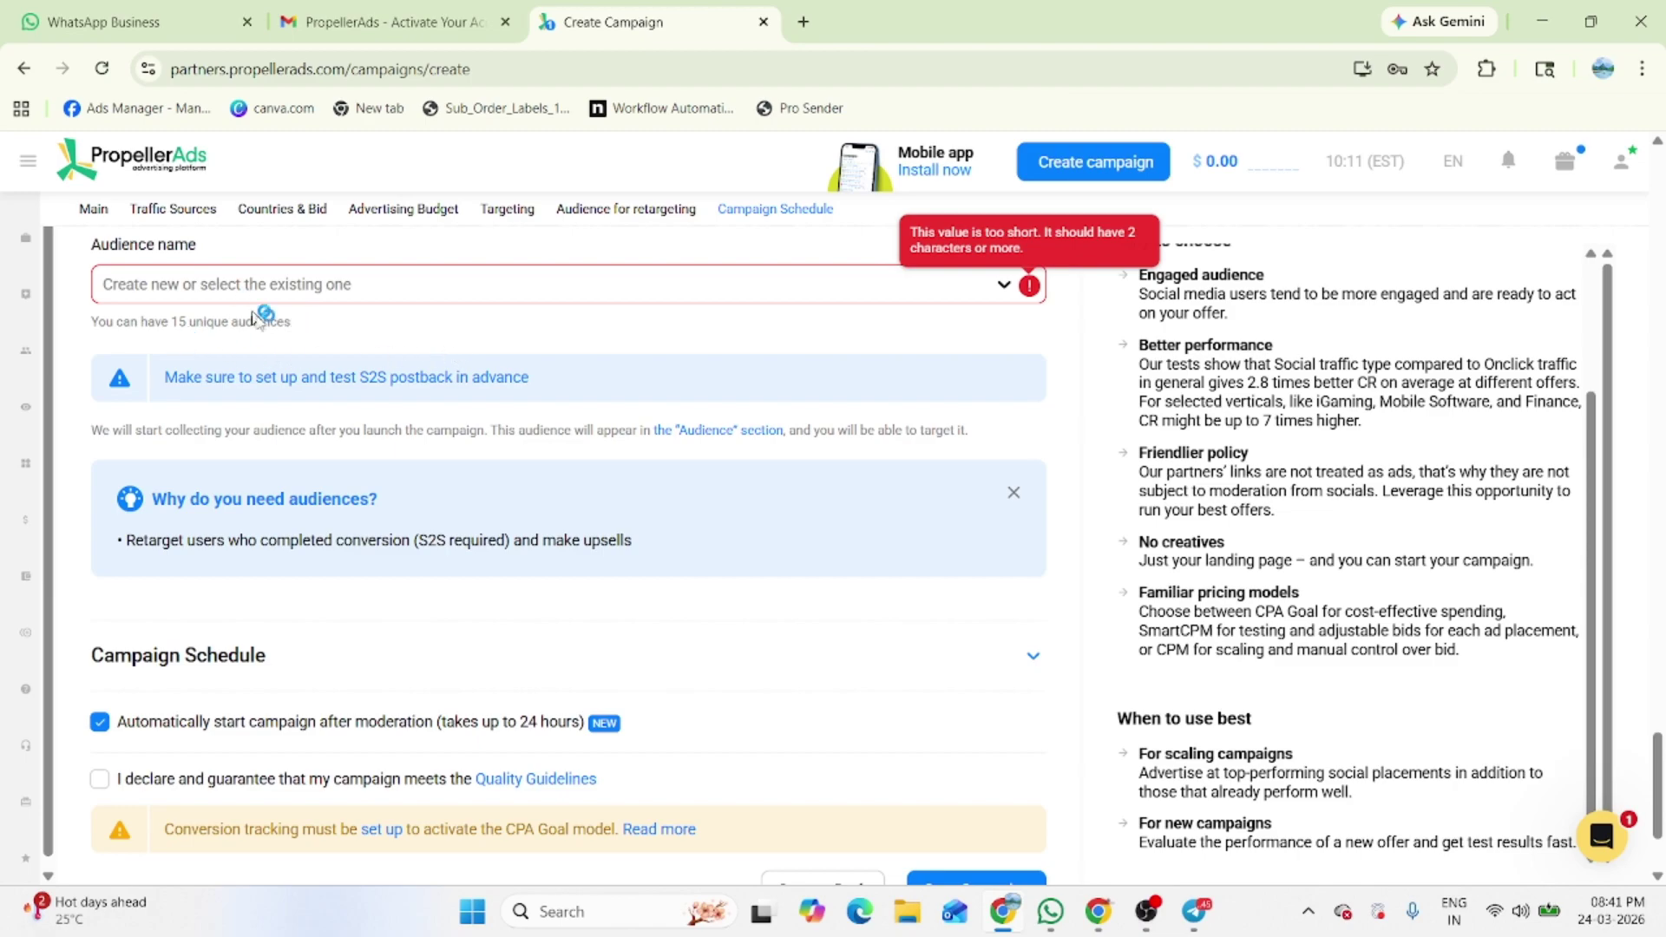
scroll(246, 299, up, 1)
scroll(265, 338, up, 1)
click(152, 339)
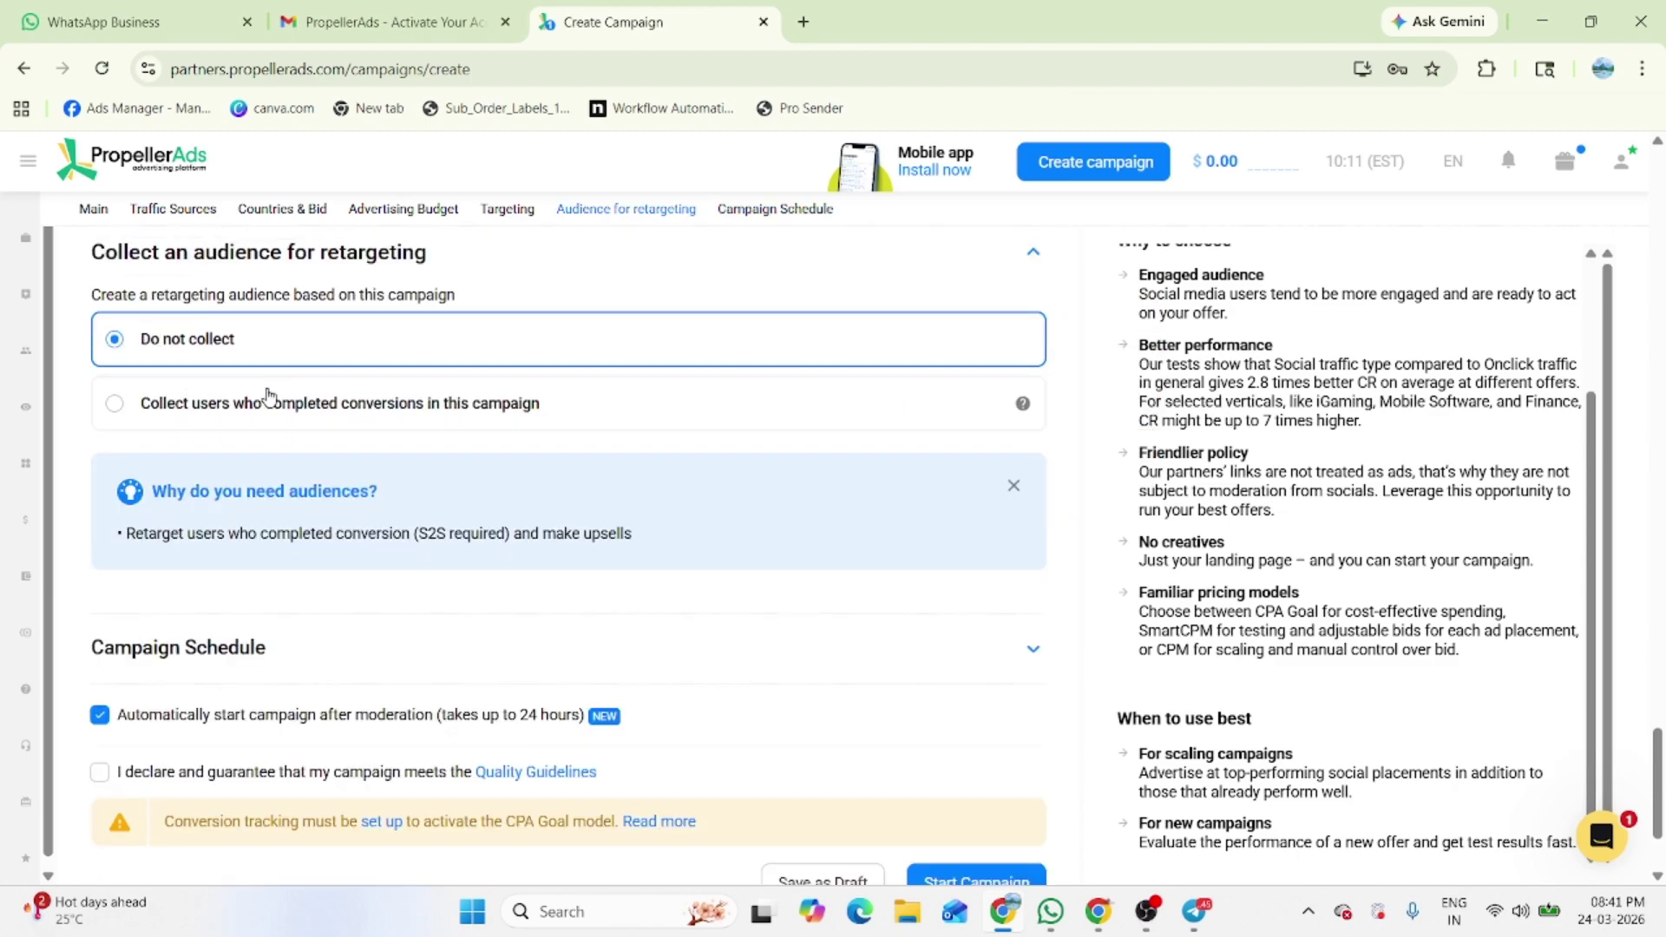
Declare that the campaign meets the Quality Guidelines and try to start the campaign.
scroll(210, 418, down, 2)
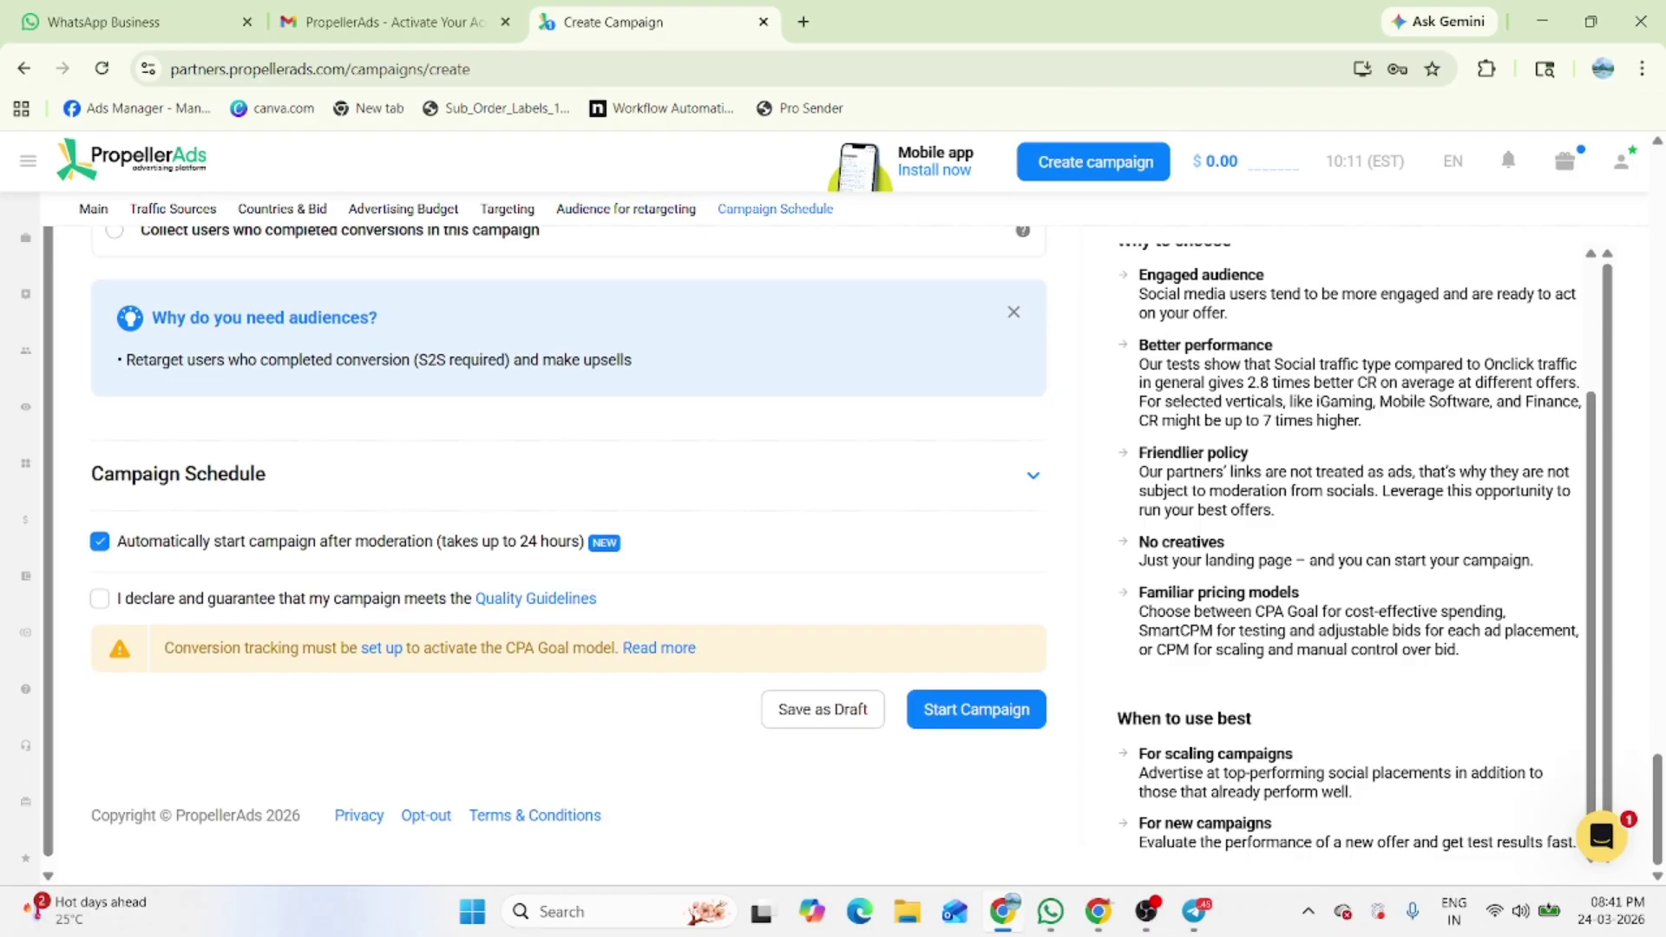
click(100, 597)
click(969, 707)
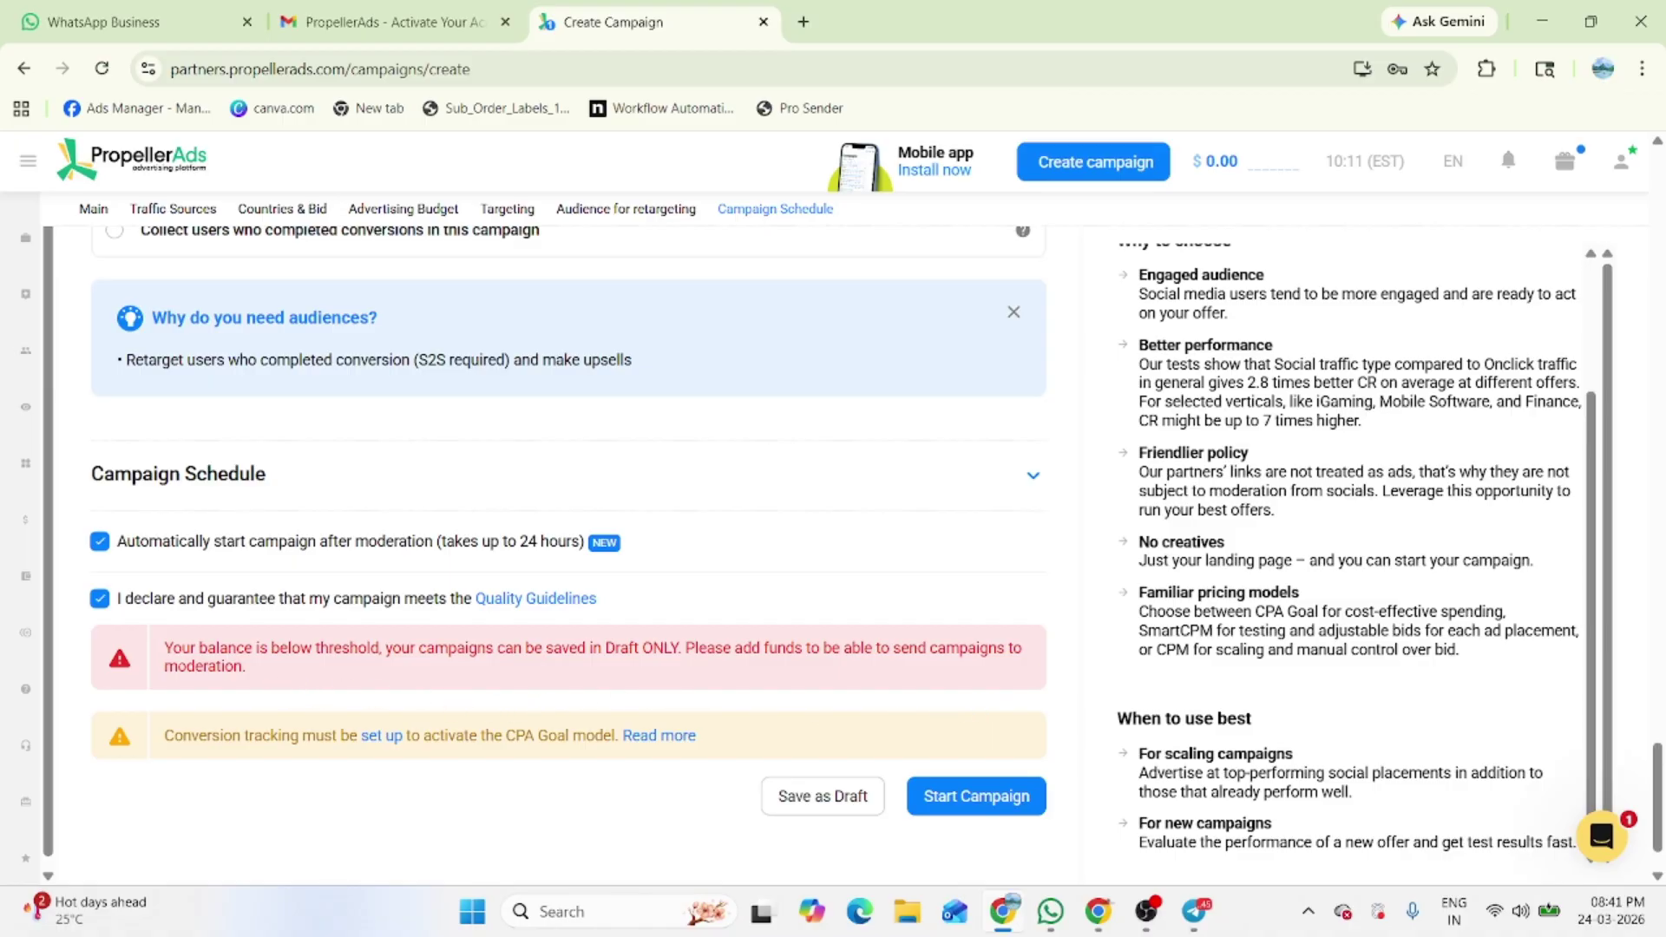
drag(172, 650, 445, 646)
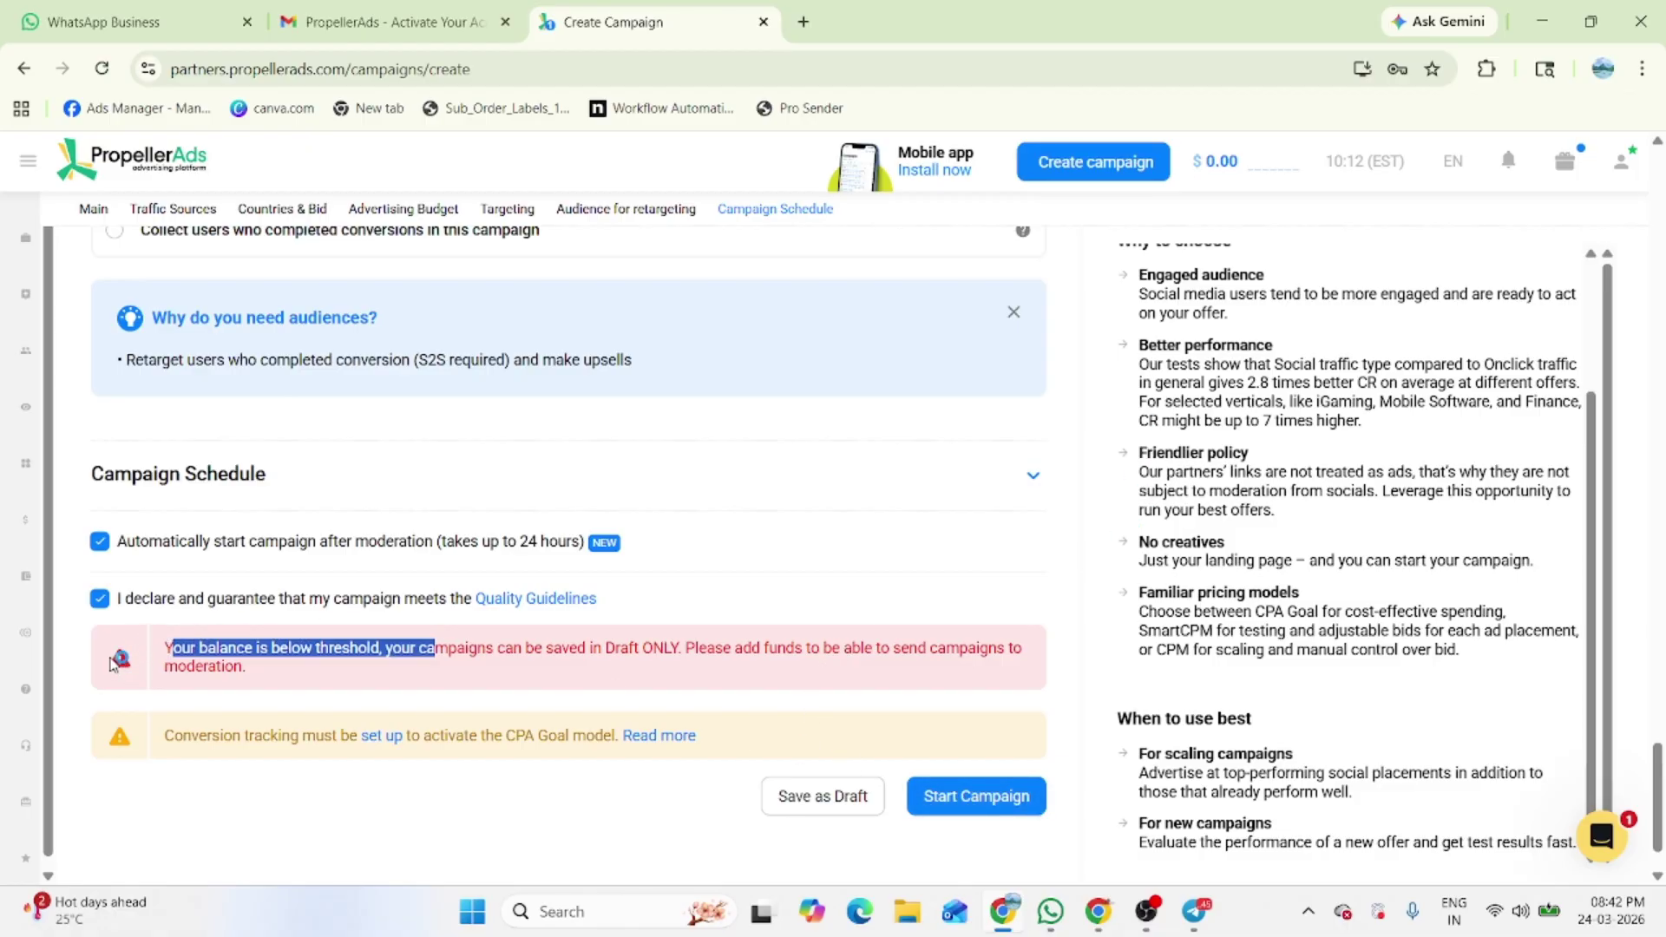
click(976, 796)
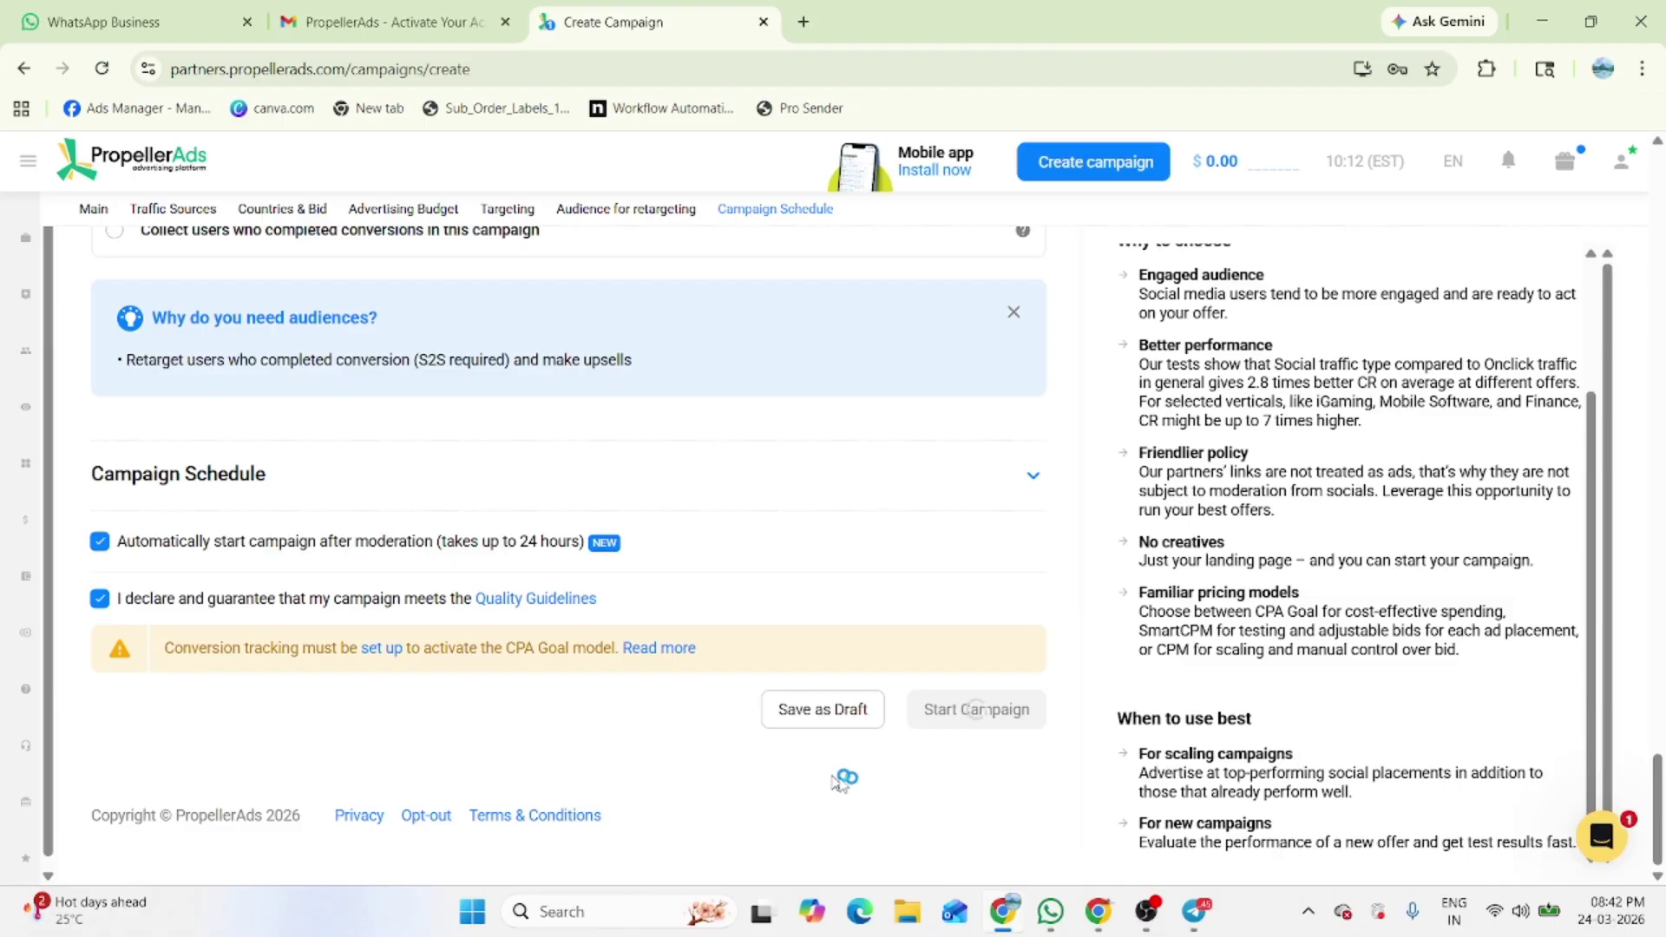